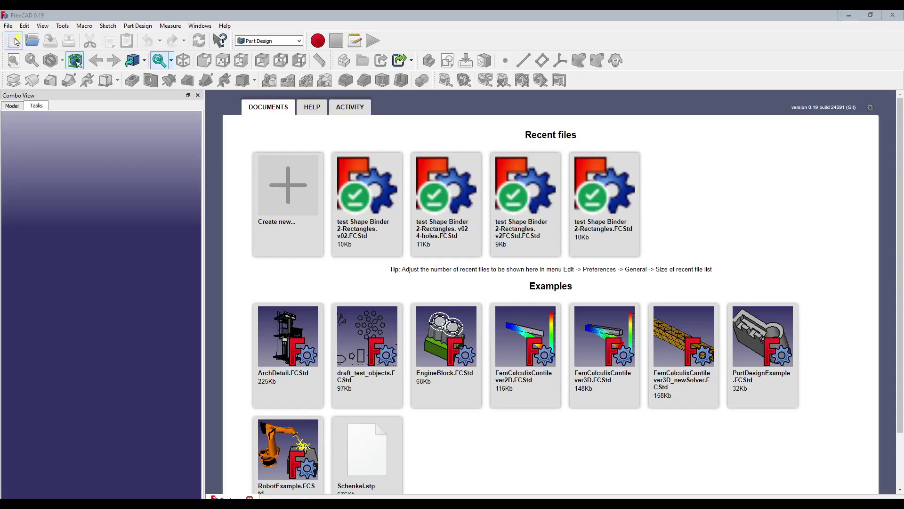
Create a new empty document from the Start page.
{"action": "left_click", "coordinate": [16, 43]}
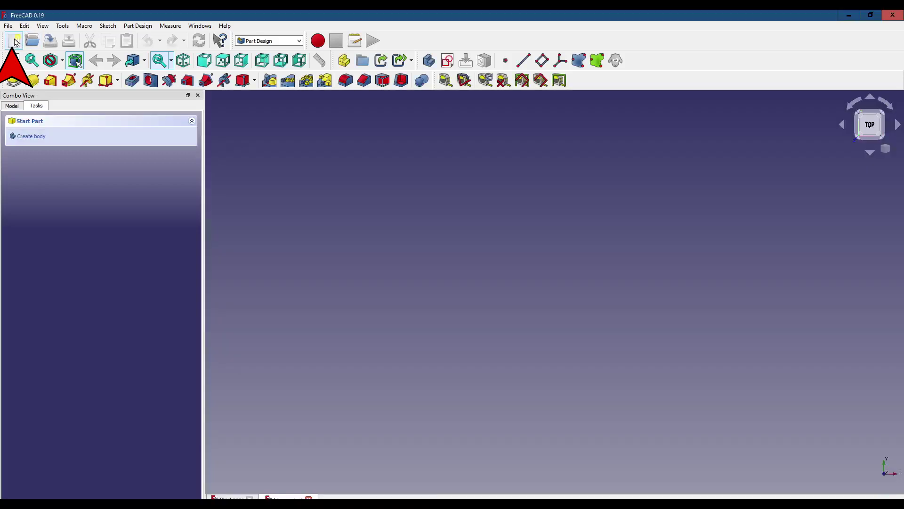
Create a body and a new sketch on its XY_Plane.
{"action": "left_click", "coordinate": [428, 62]}
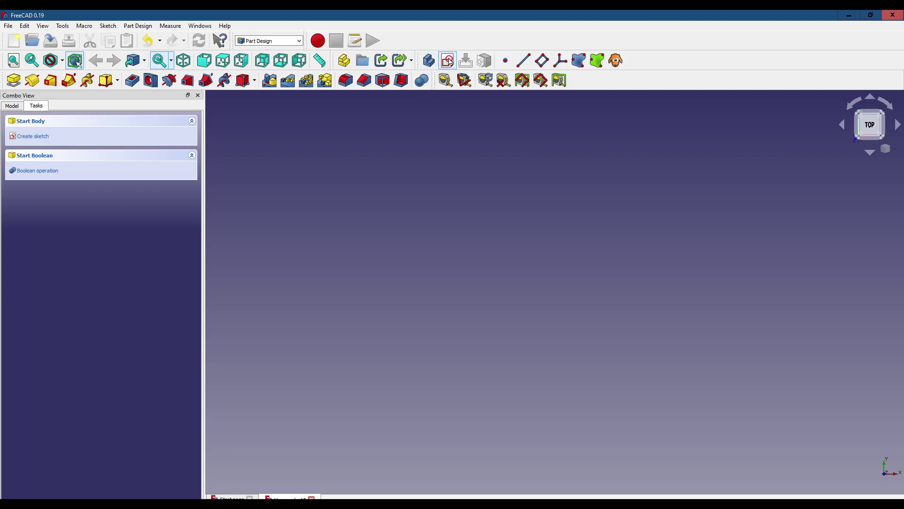
{"action": "left_click", "coordinate": [448, 62]}
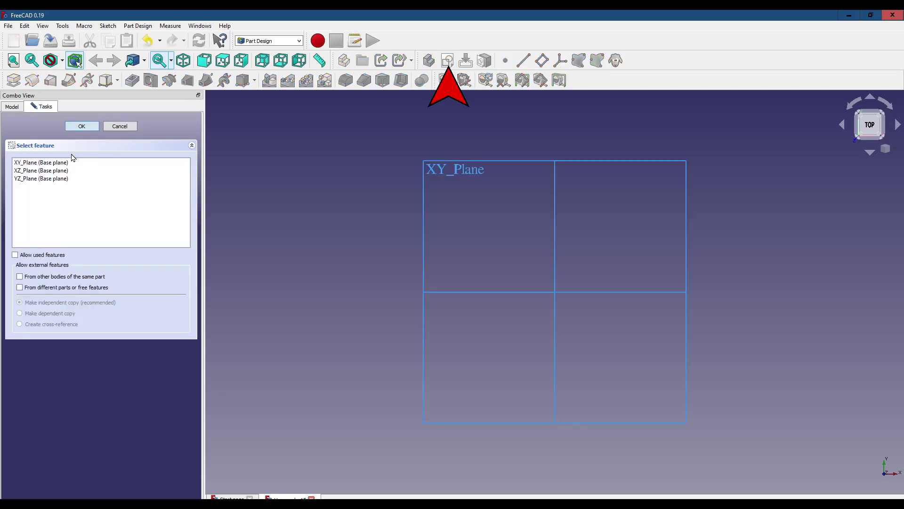
{"action": "left_click", "coordinate": [52, 163]}
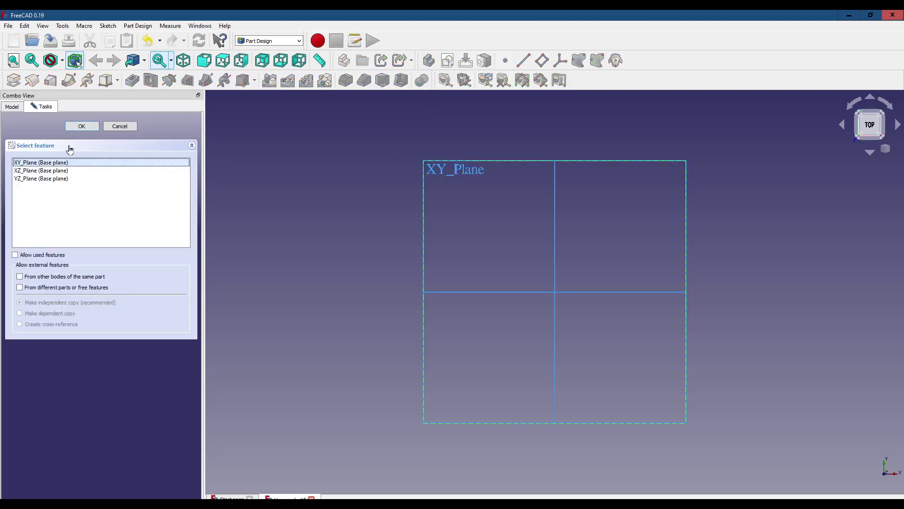
{"action": "left_click", "coordinate": [87, 127]}
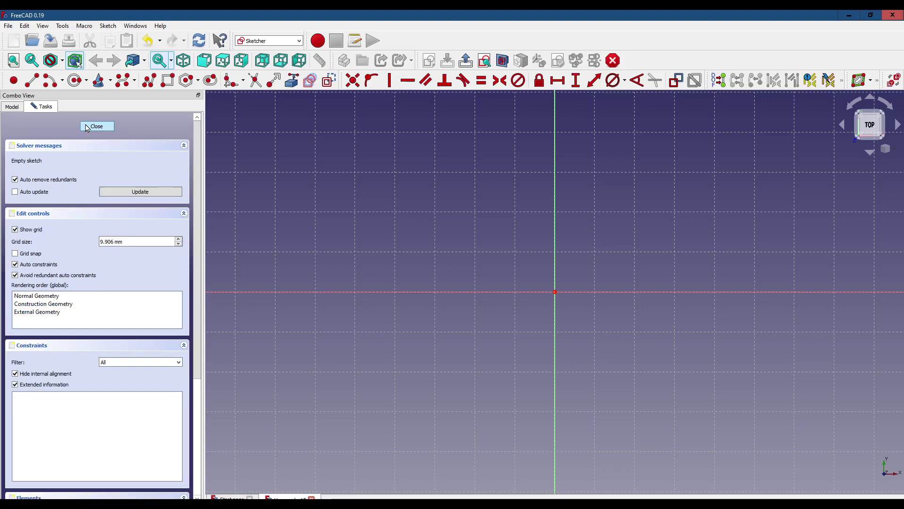
Set the sketch grid size to 10 mm.
{"action": "left_click_drag", "start_coordinate": [135, 240], "coordinate": [97, 240]}
{"action": "type", "text": "10"}
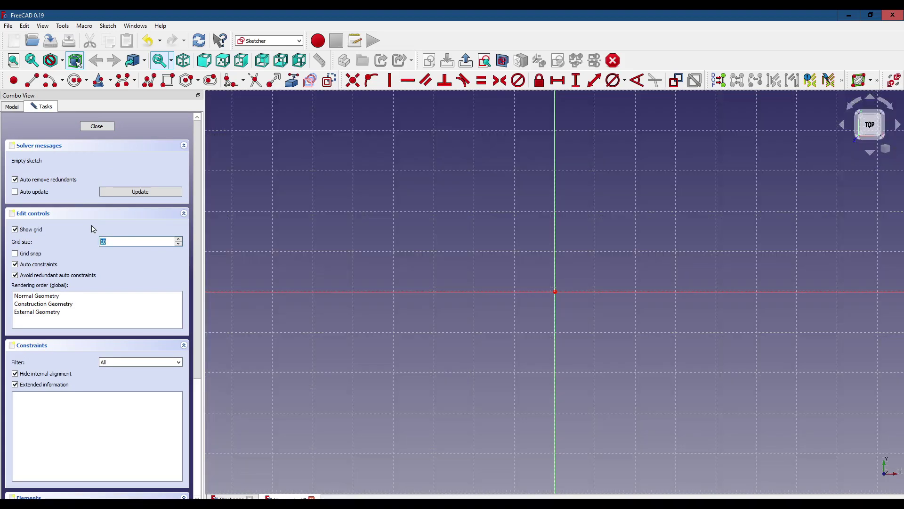
{"action": "key", "text": "Tab"}
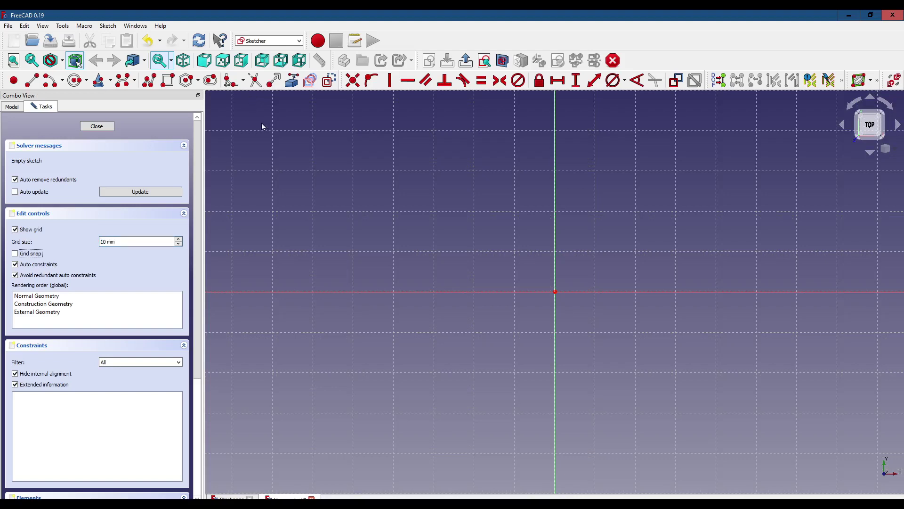
Draw a rectangle and dimension it 26 mm wide and 40 mm tall.
{"action": "left_click", "coordinate": [171, 82]}
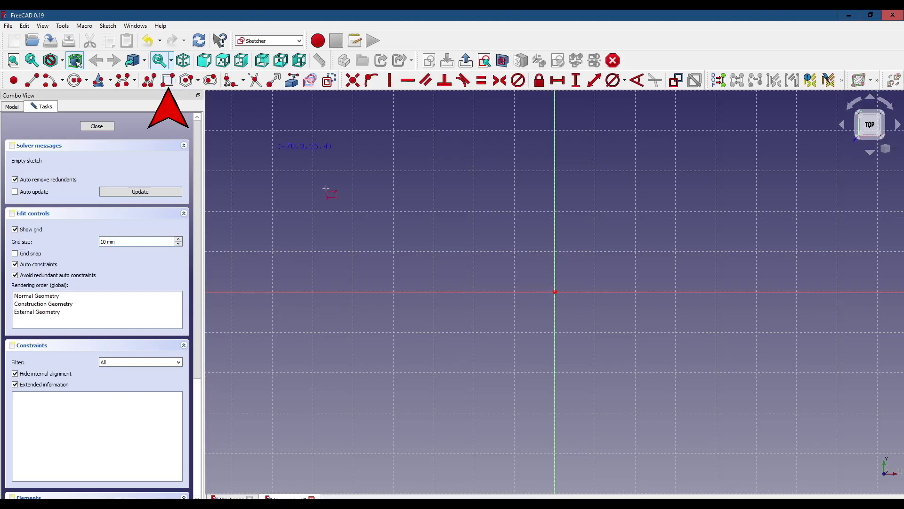
{"action": "left_click", "coordinate": [407, 215]}
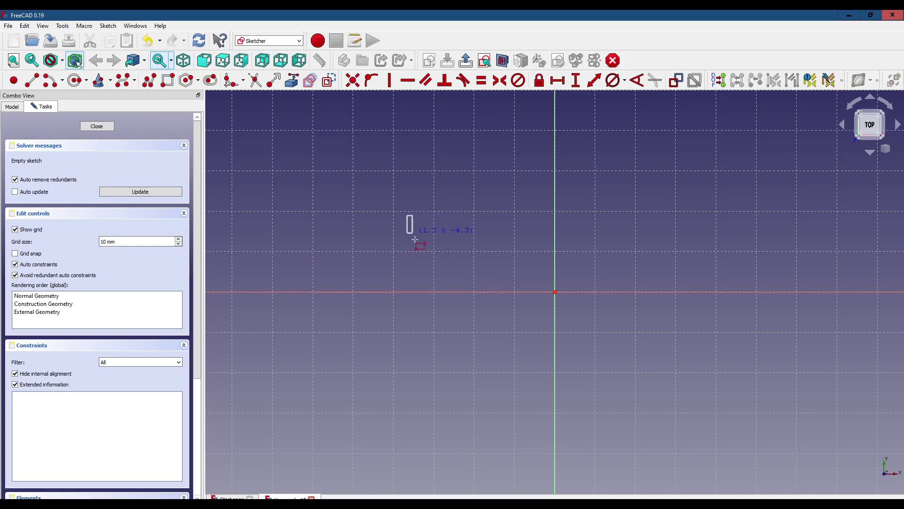
{"action": "left_click", "coordinate": [508, 355]}
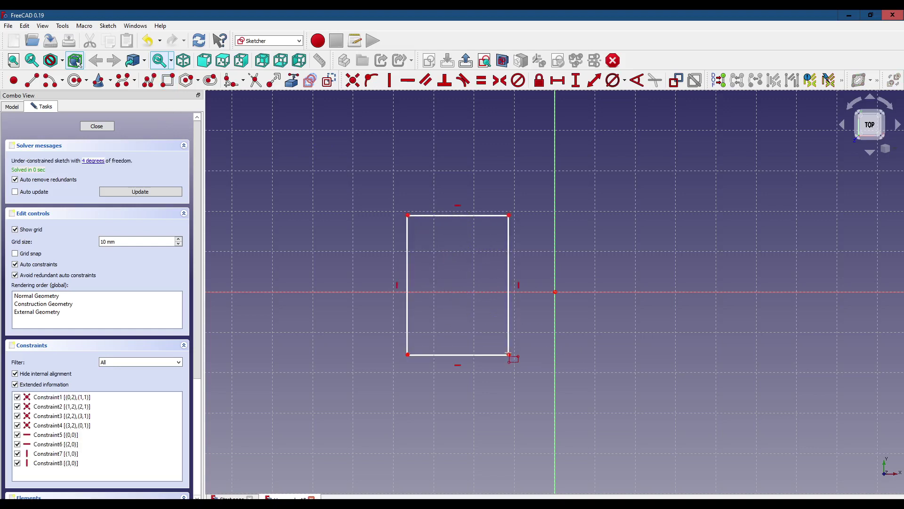
{"action": "left_click", "coordinate": [441, 216]}
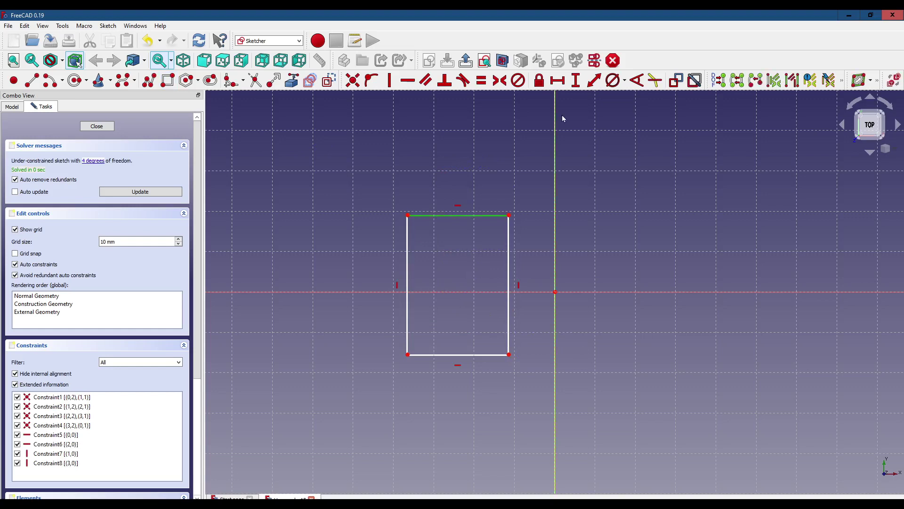
{"action": "left_click", "coordinate": [558, 81]}
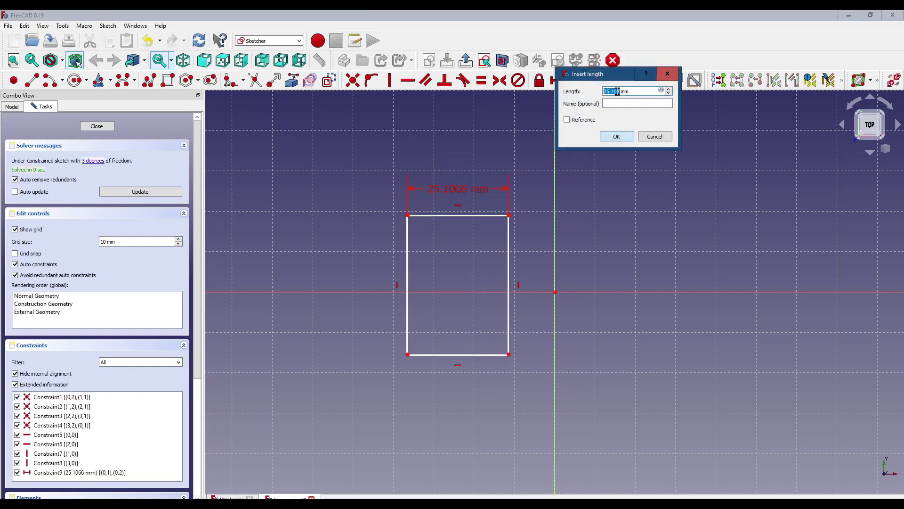
{"action": "type", "text": "26"}
{"action": "left_click", "coordinate": [617, 136]}
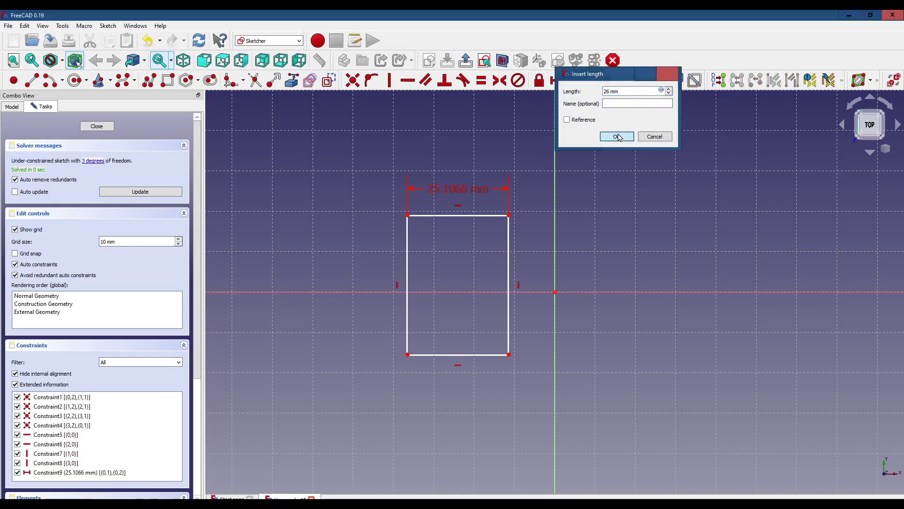
{"action": "left_click", "coordinate": [408, 259]}
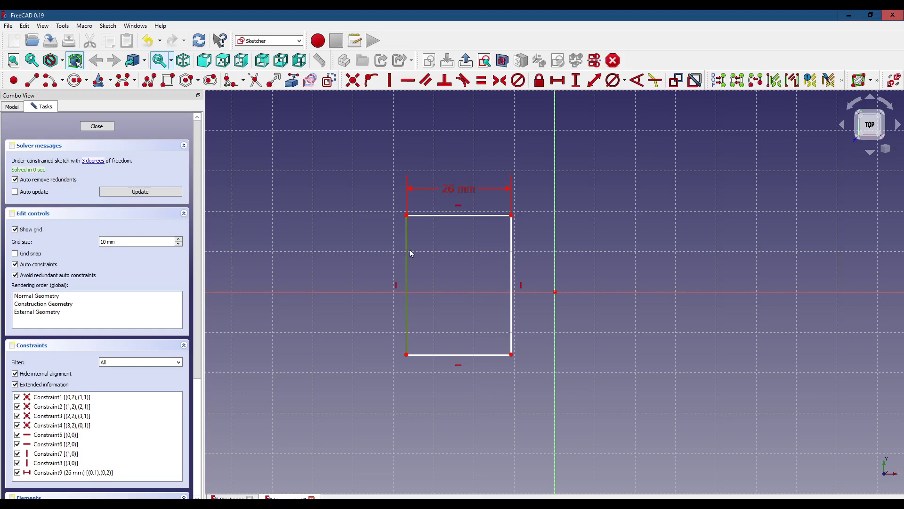
{"action": "left_click", "coordinate": [576, 80]}
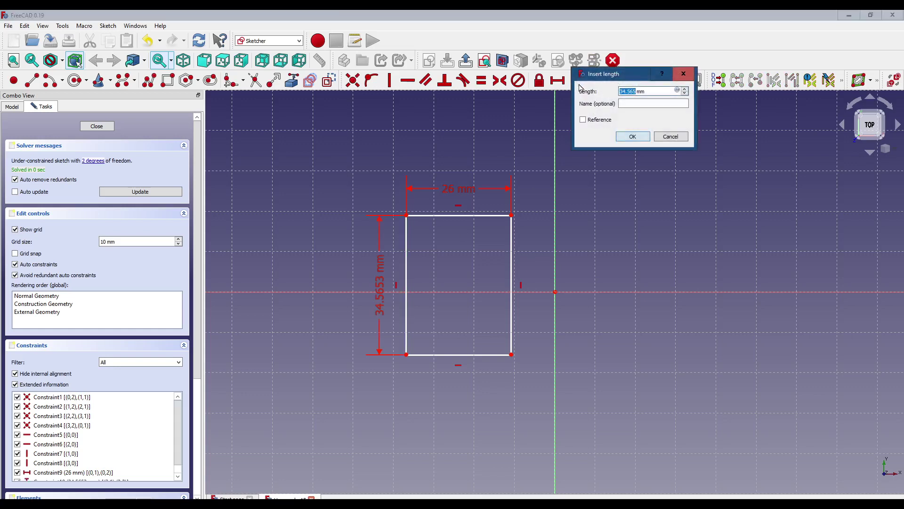
{"action": "type", "text": "40"}
{"action": "key", "text": "Return"}
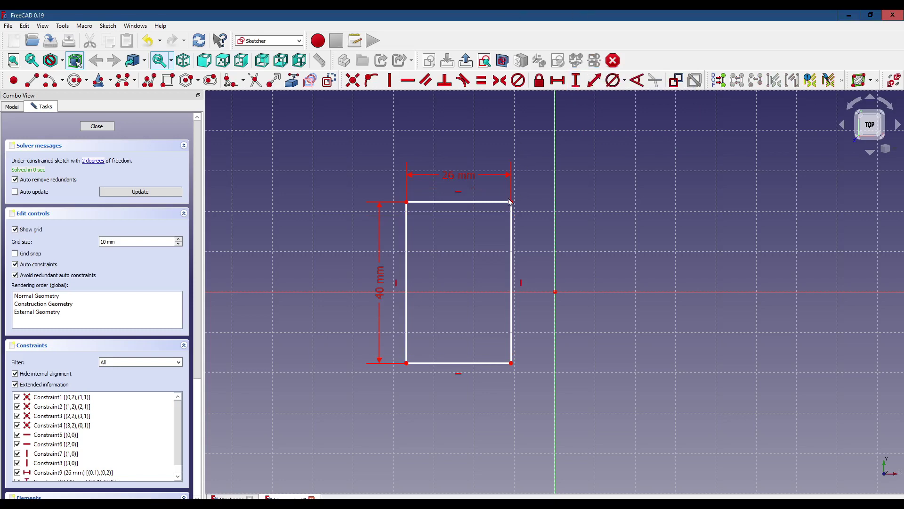
Make the right corners symmetric about the horizontal axis, then select the bottom-right corner and origin.
{"action": "left_click", "coordinate": [512, 202]}
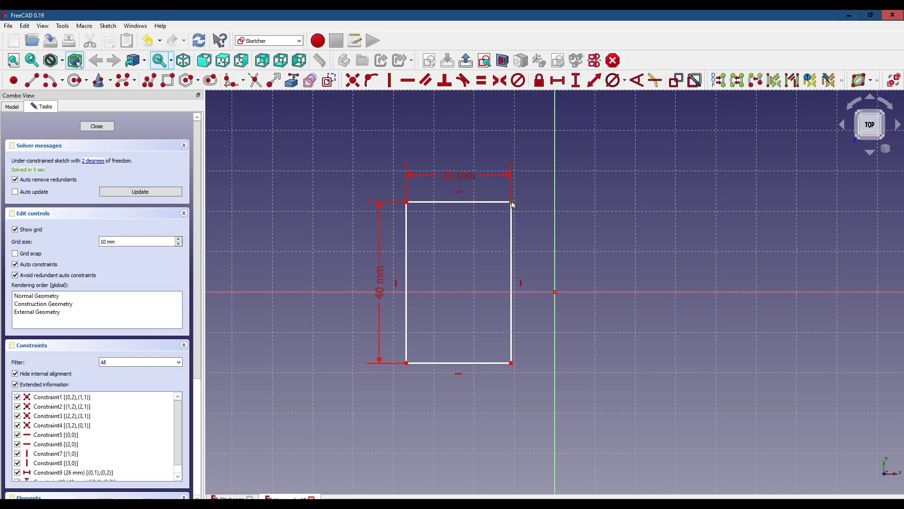
{"action": "left_click", "coordinate": [512, 363]}
{"action": "left_click", "coordinate": [527, 291]}
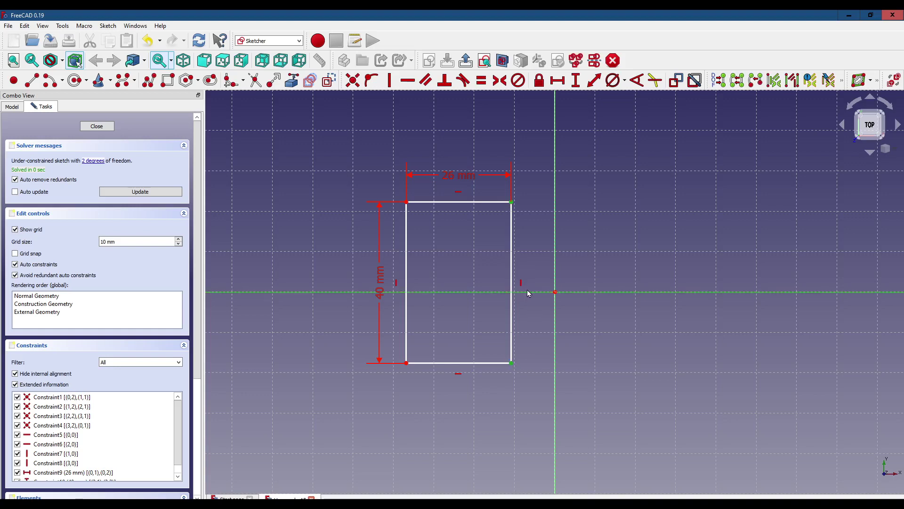
{"action": "left_click", "coordinate": [501, 81]}
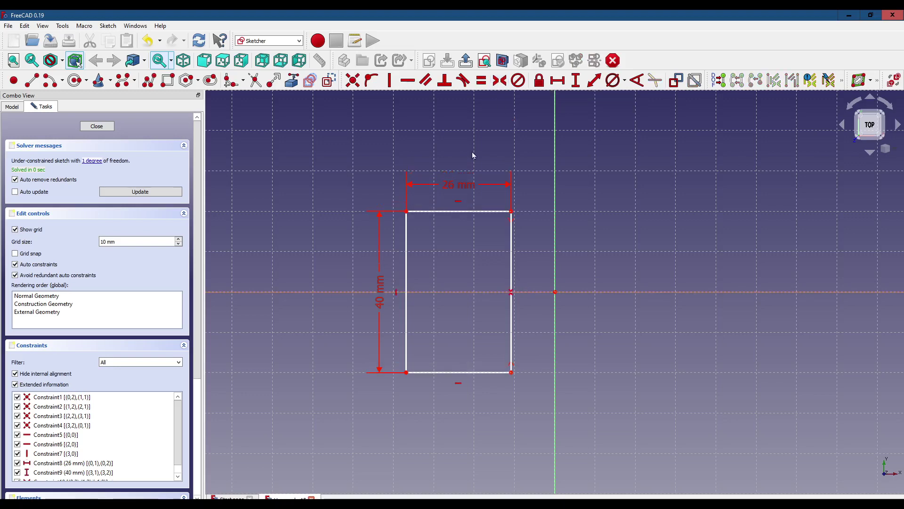
{"action": "left_click", "coordinate": [511, 373]}
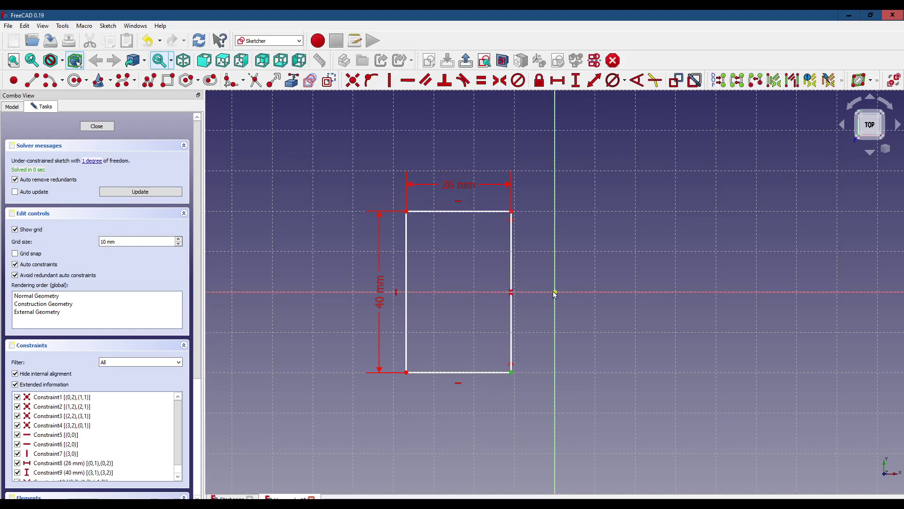
{"action": "left_click", "coordinate": [554, 292]}
Set a 10 mm horizontal distance from the corner to the origin, with its label below the rectangle.
{"action": "left_click", "coordinate": [558, 81]}
{"action": "type", "text": "10"}
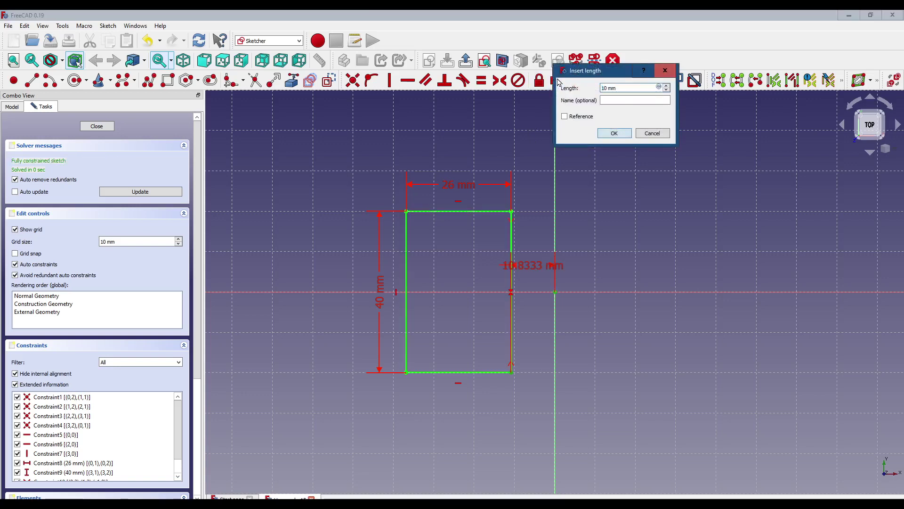
{"action": "type", "text": "0"}
{"action": "key", "text": "Return"}
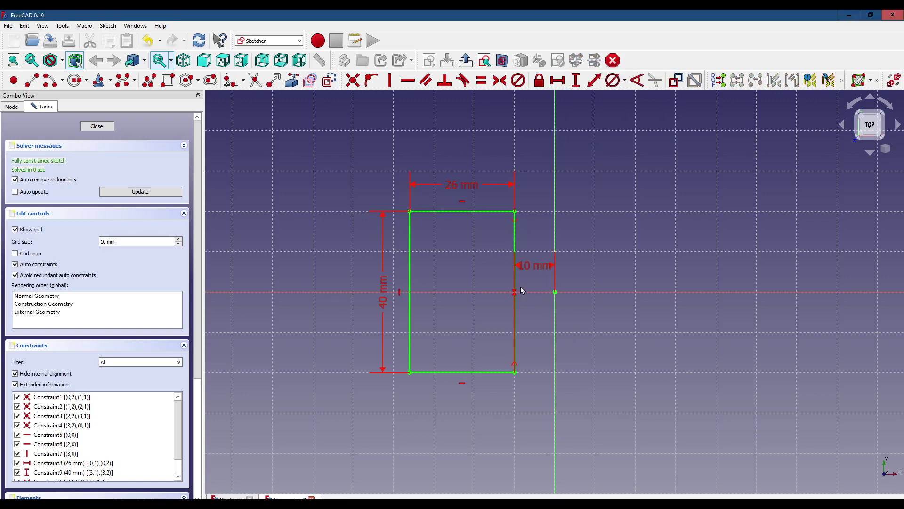
{"action": "left_click_drag", "start_coordinate": [534, 266], "coordinate": [476, 408]}
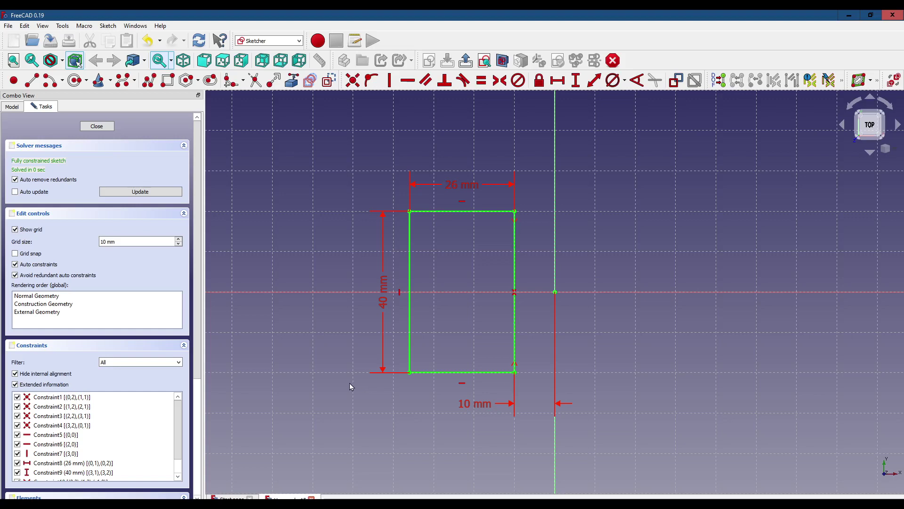
Change the rectangle's 26 mm width dimension to 25 mm.
{"action": "double_click", "coordinate": [464, 190]}
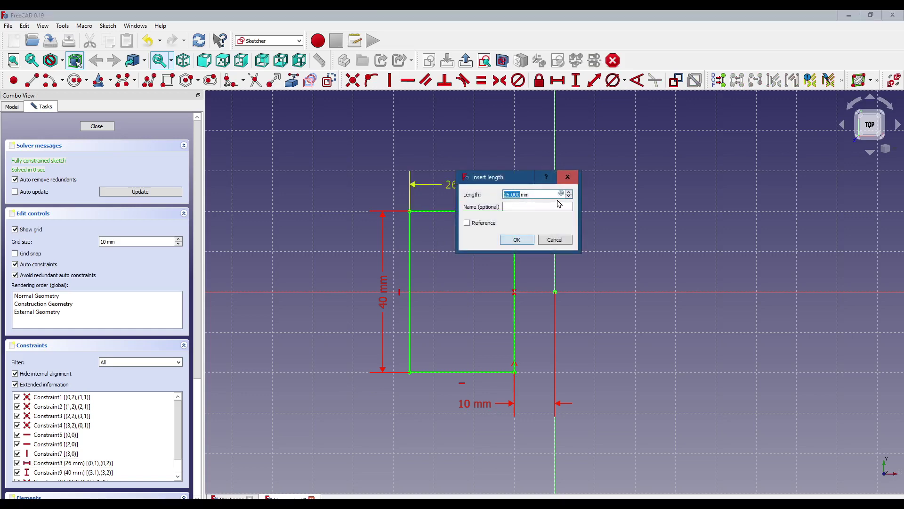
{"action": "type", "text": "25"}
{"action": "key", "text": "Return"}
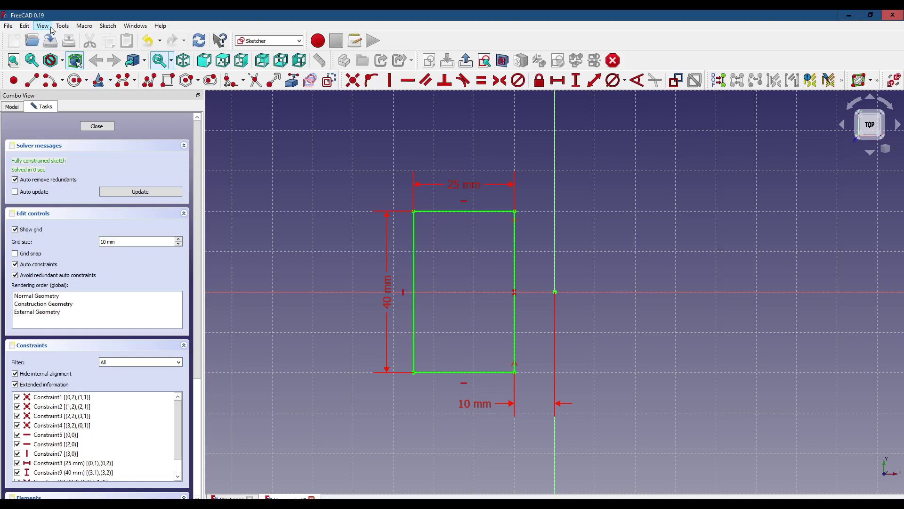
{"action": "left_click", "coordinate": [24, 26]}
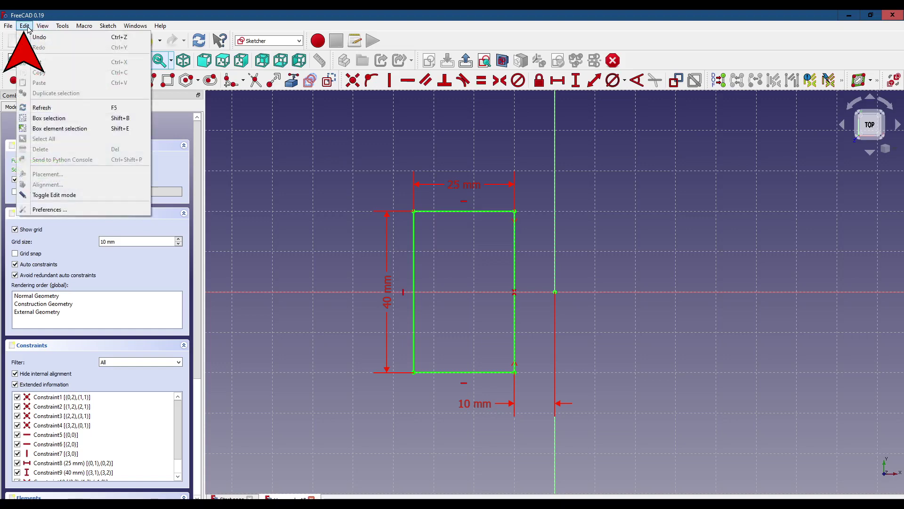
{"action": "left_click", "coordinate": [67, 209]}
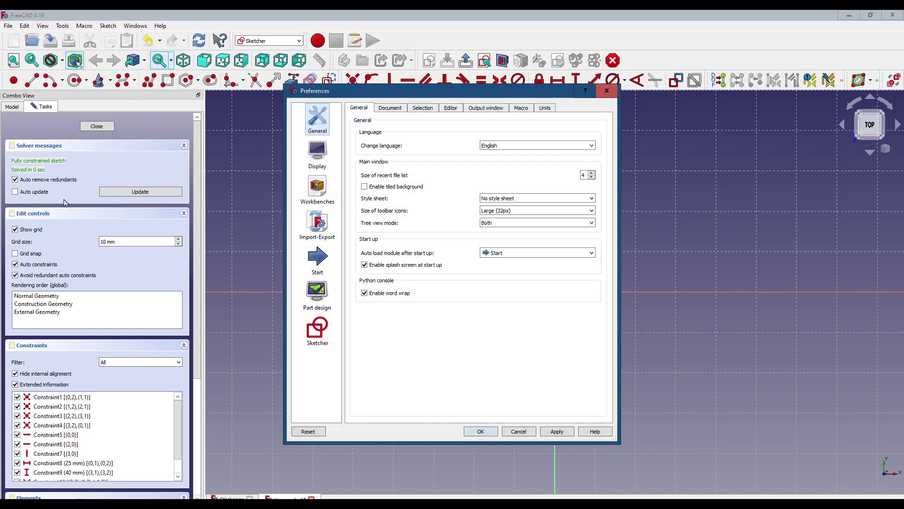
{"action": "left_click", "coordinate": [323, 161]}
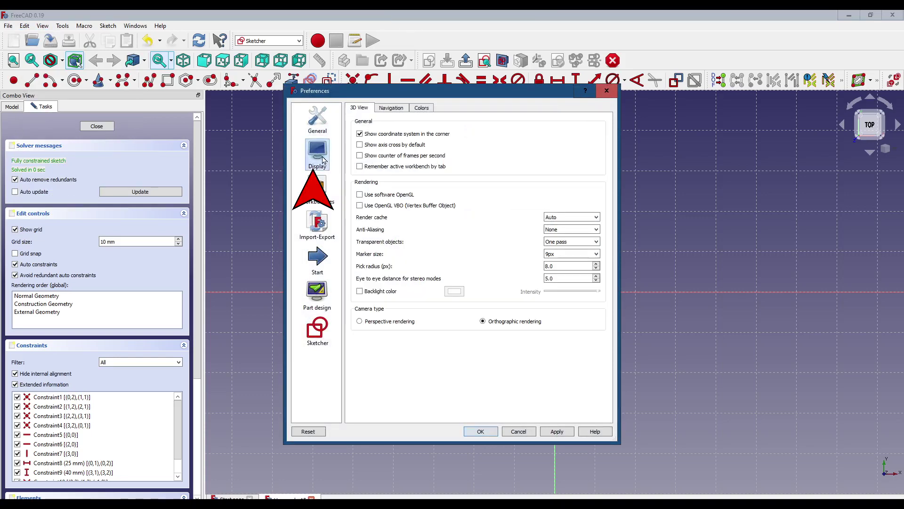
{"action": "left_click", "coordinate": [424, 109]}
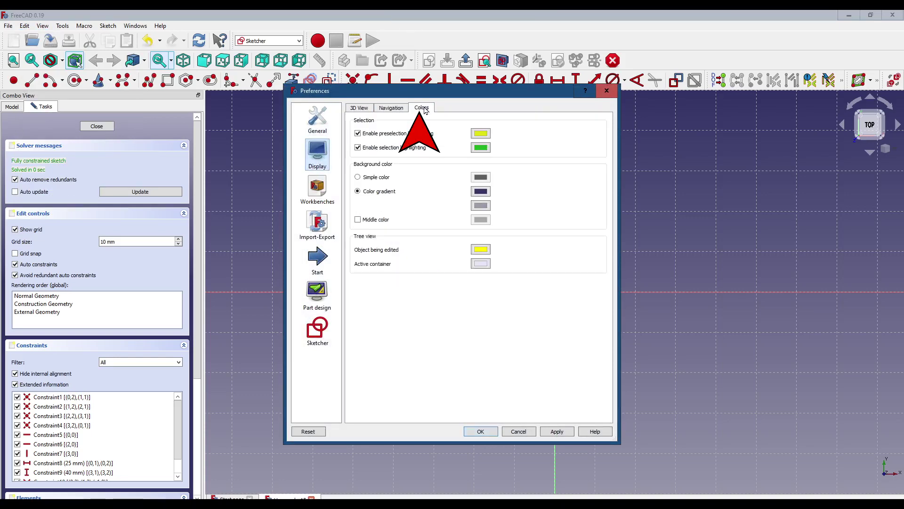
{"action": "left_click", "coordinate": [358, 178]}
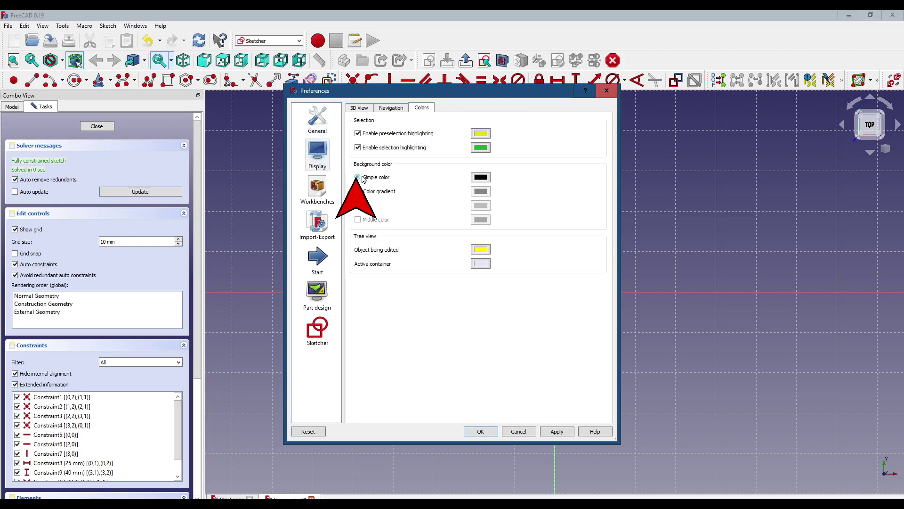
{"action": "left_click", "coordinate": [560, 432]}
{"action": "left_click", "coordinate": [482, 432]}
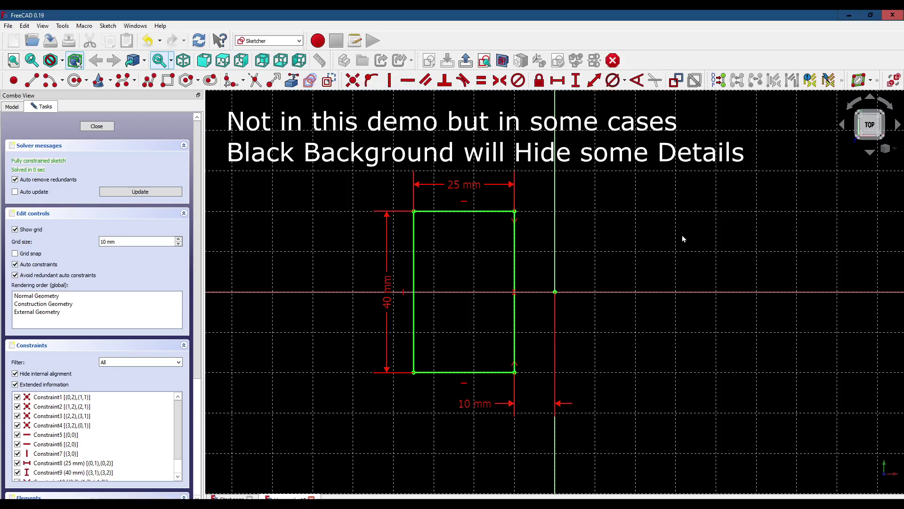
Draw a circle near the rectangle's top-left corner and give it a 5 mm diameter.
{"action": "left_click", "coordinate": [71, 81]}
{"action": "left_click", "coordinate": [434, 232]}
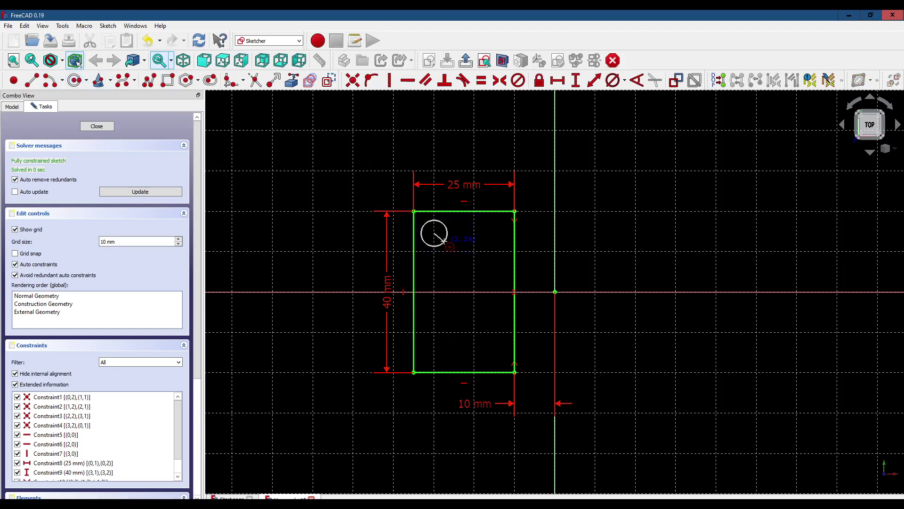
{"action": "left_click", "coordinate": [443, 241]}
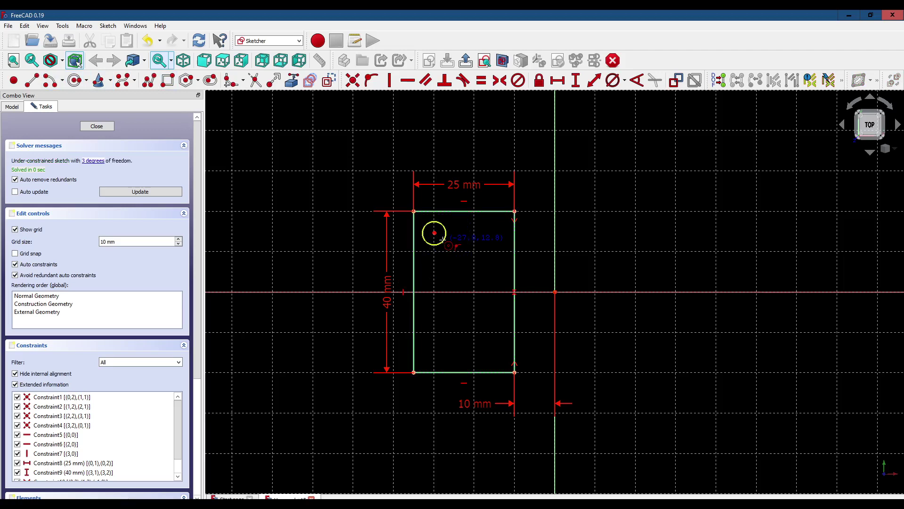
{"action": "right_click", "coordinate": [278, 192]}
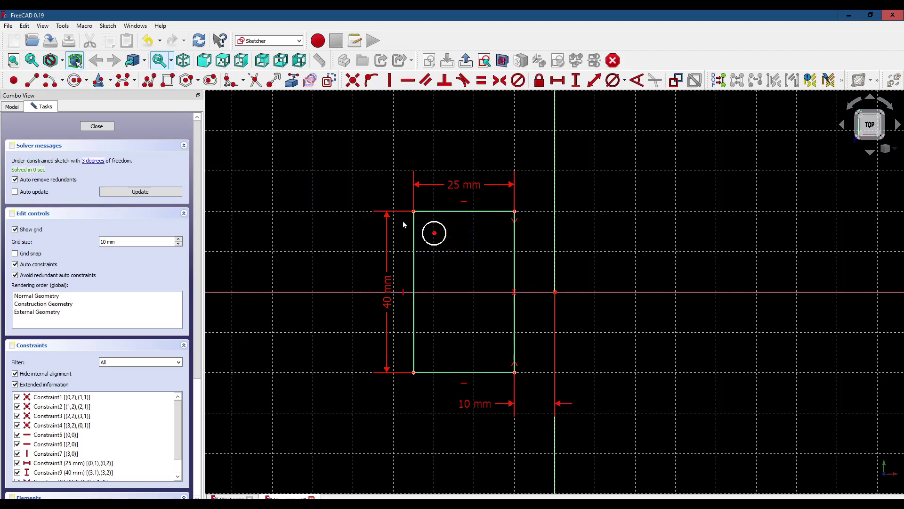
{"action": "left_click", "coordinate": [446, 235]}
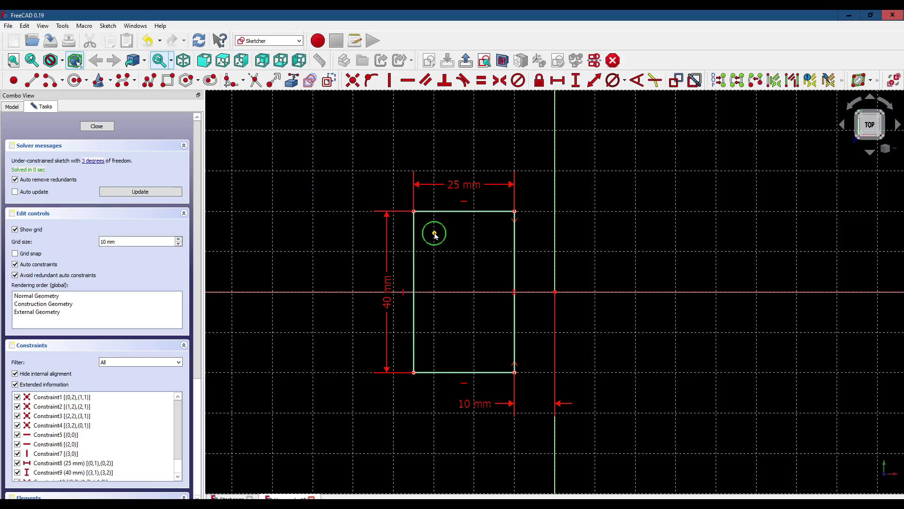
{"action": "left_click", "coordinate": [626, 82]}
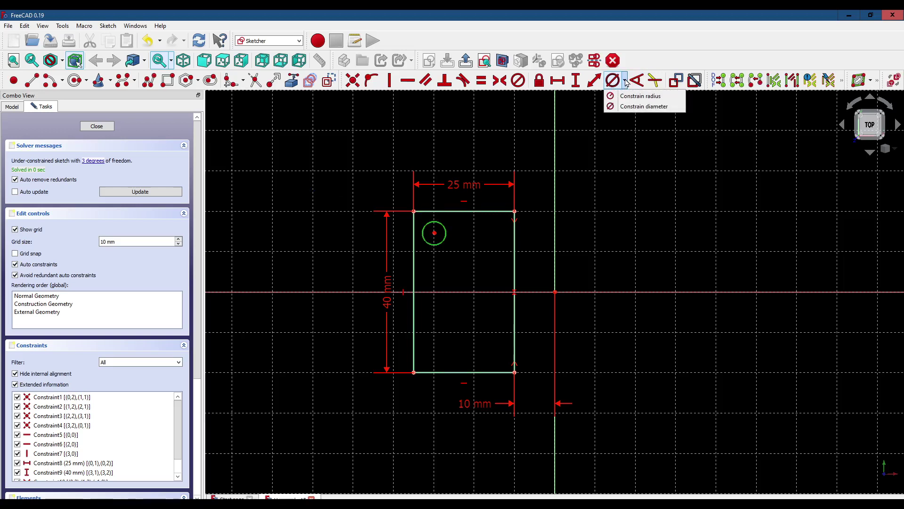
{"action": "left_click", "coordinate": [637, 106]}
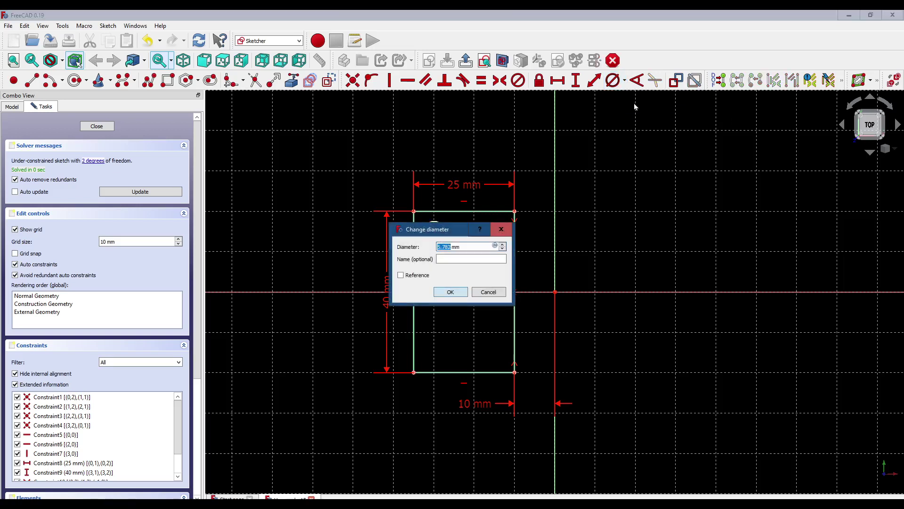
{"action": "type", "text": "5"}
{"action": "key", "text": "Return"}
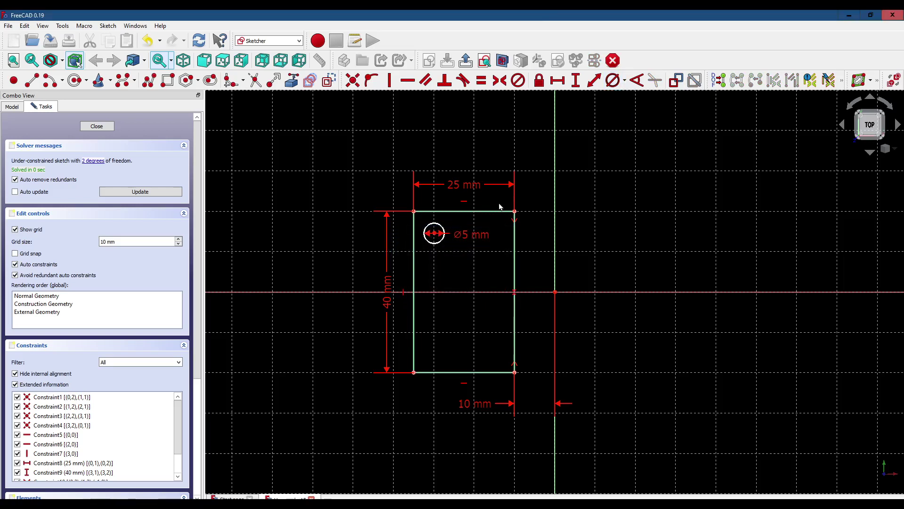
Place the circle centre 5 mm vertically from the top-left corner, label left of the 40 mm dimension.
{"action": "left_click", "coordinate": [435, 234]}
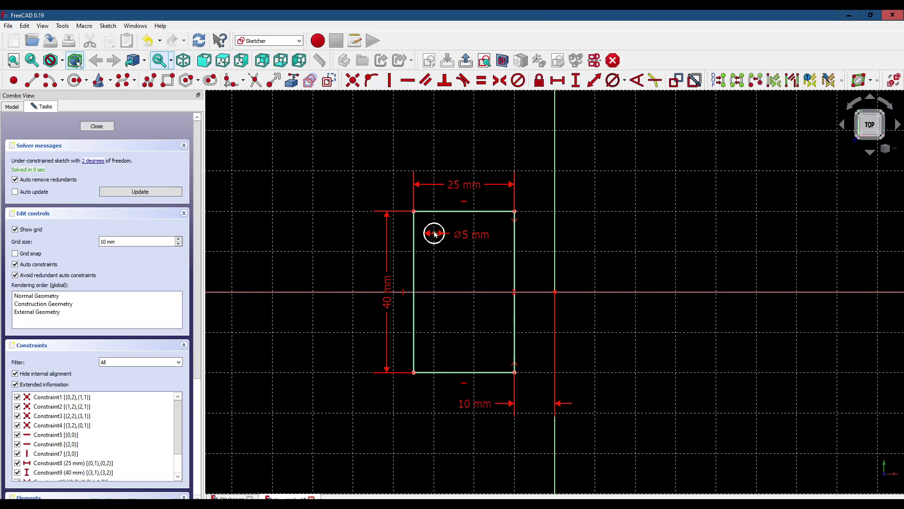
{"action": "left_click", "coordinate": [414, 211]}
{"action": "left_click", "coordinate": [576, 80]}
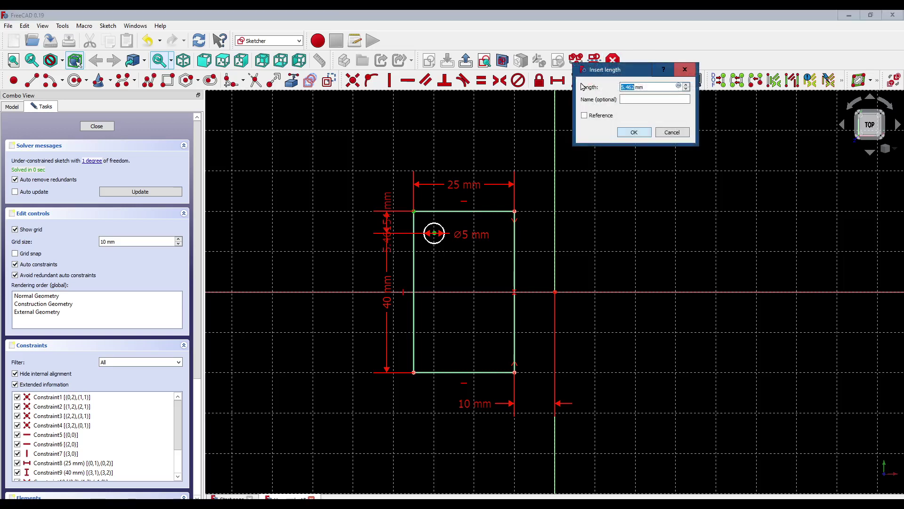
{"action": "type", "text": "5"}
{"action": "left_click", "coordinate": [639, 133]}
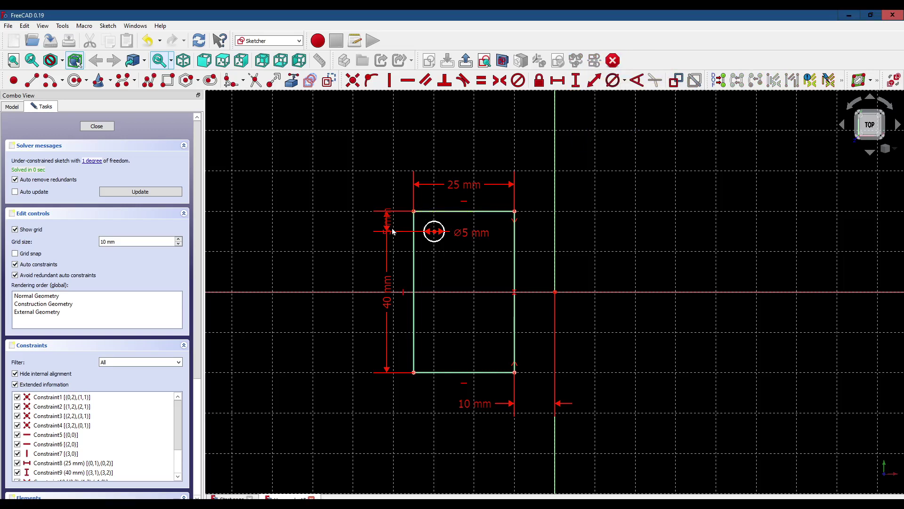
{"action": "left_click_drag", "start_coordinate": [389, 228], "coordinate": [362, 194]}
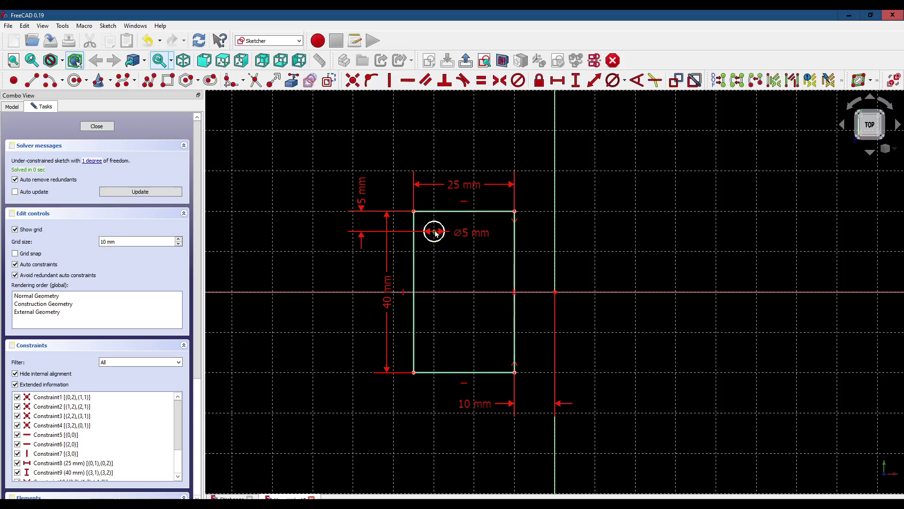
Place the circle centre 5 mm horizontally from the top-left corner, label above the rectangle.
{"action": "left_click", "coordinate": [414, 212]}
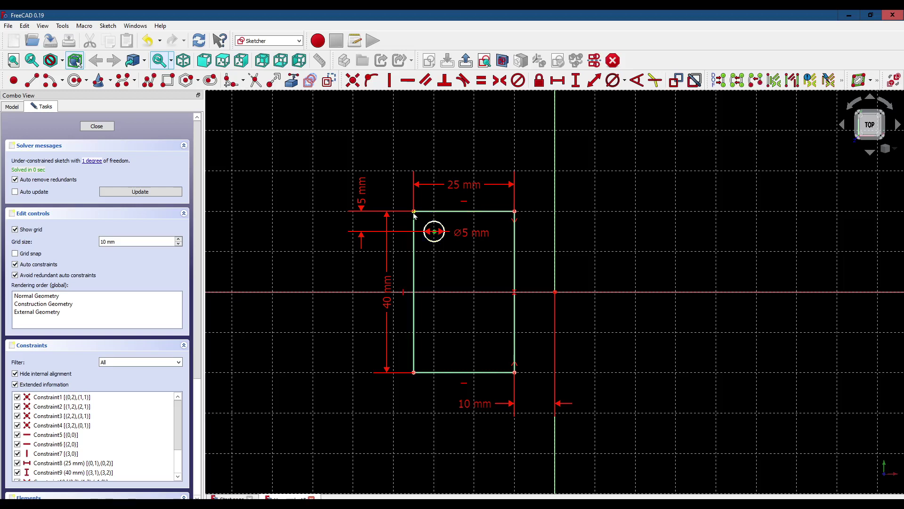
{"action": "left_click", "coordinate": [557, 81]}
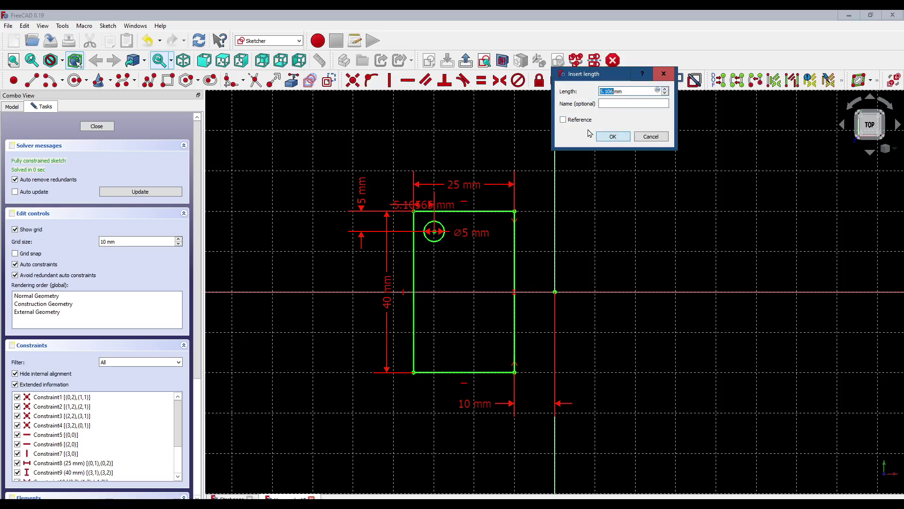
{"action": "type", "text": "5"}
{"action": "left_click", "coordinate": [613, 137]}
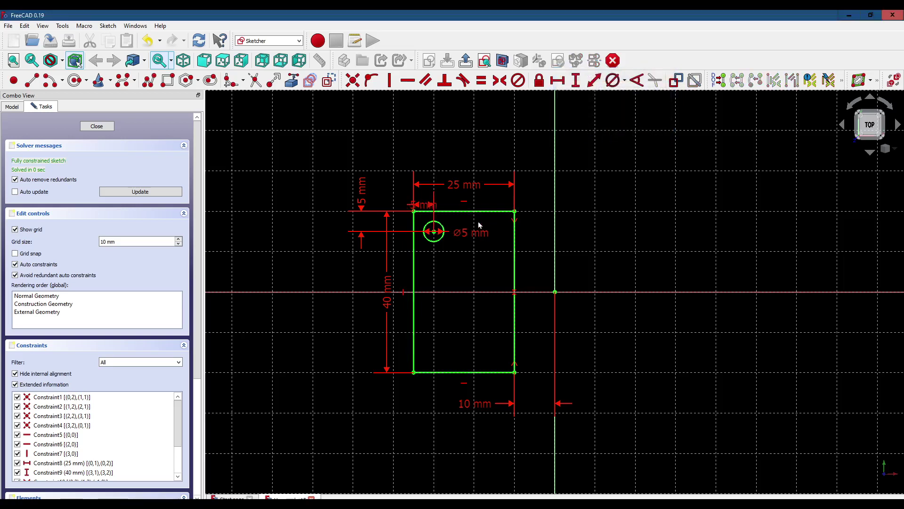
{"action": "left_click_drag", "start_coordinate": [432, 206], "coordinate": [352, 189]}
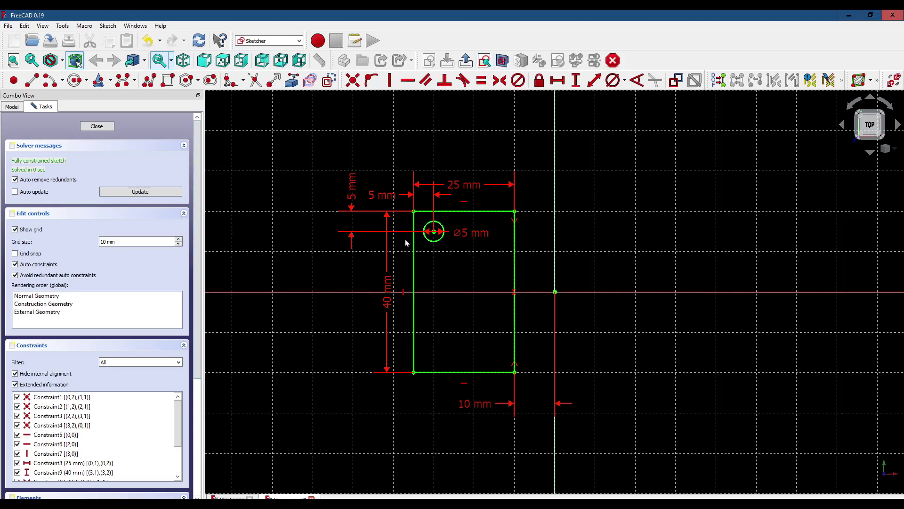
Close the sketch and rename the body to Body=1.
{"action": "left_click", "coordinate": [94, 125]}
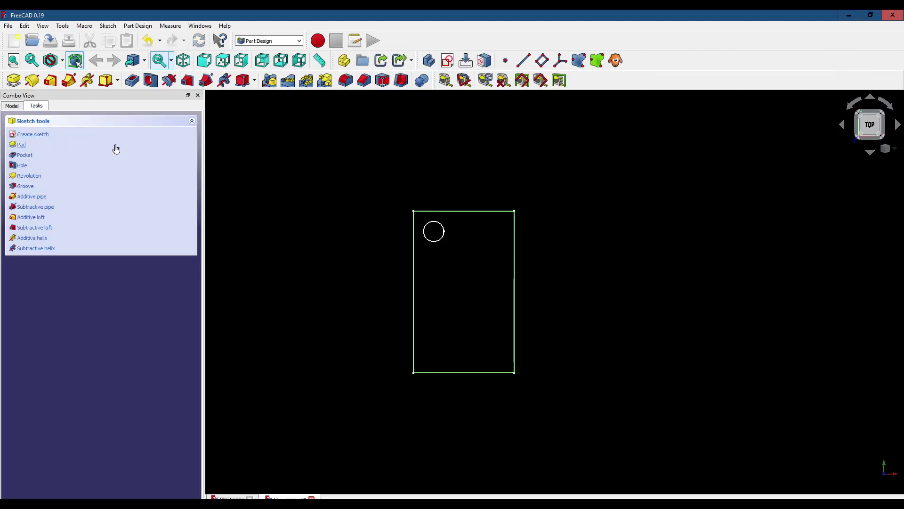
{"action": "left_click", "coordinate": [12, 107]}
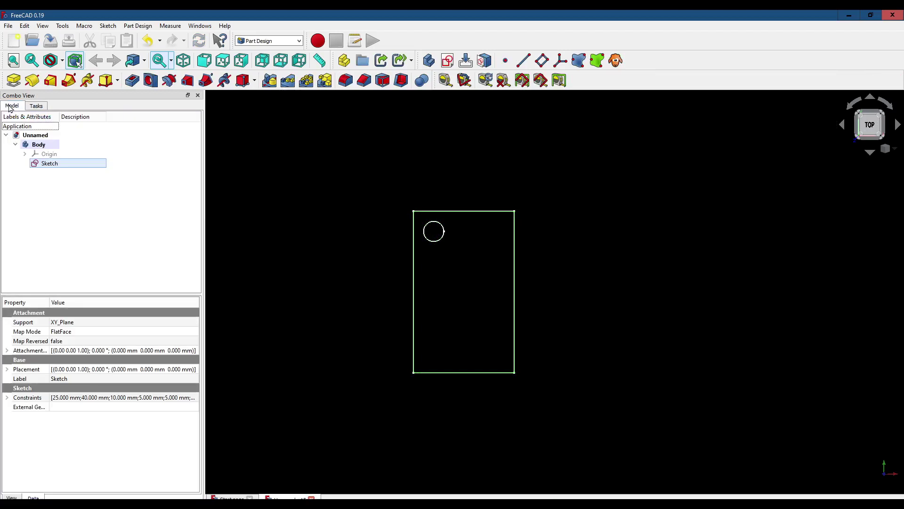
{"action": "left_click", "coordinate": [41, 145]}
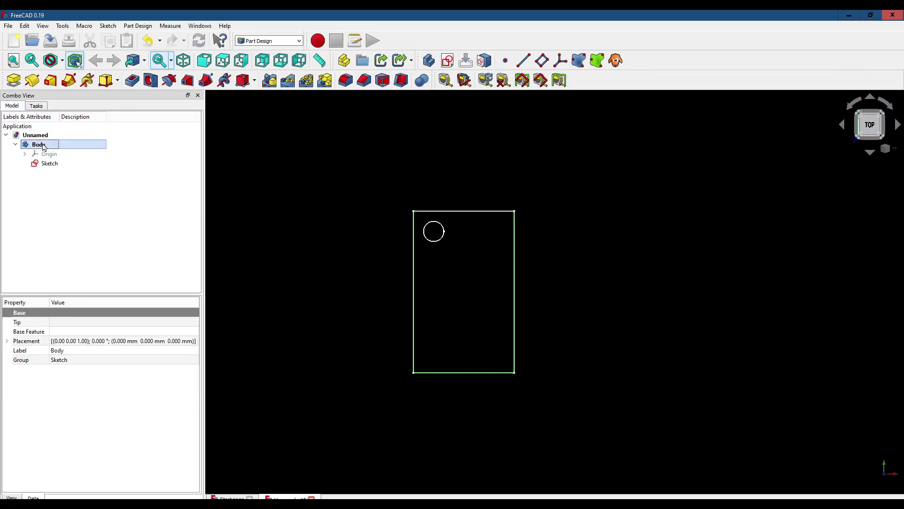
{"action": "right_click", "coordinate": [41, 145]}
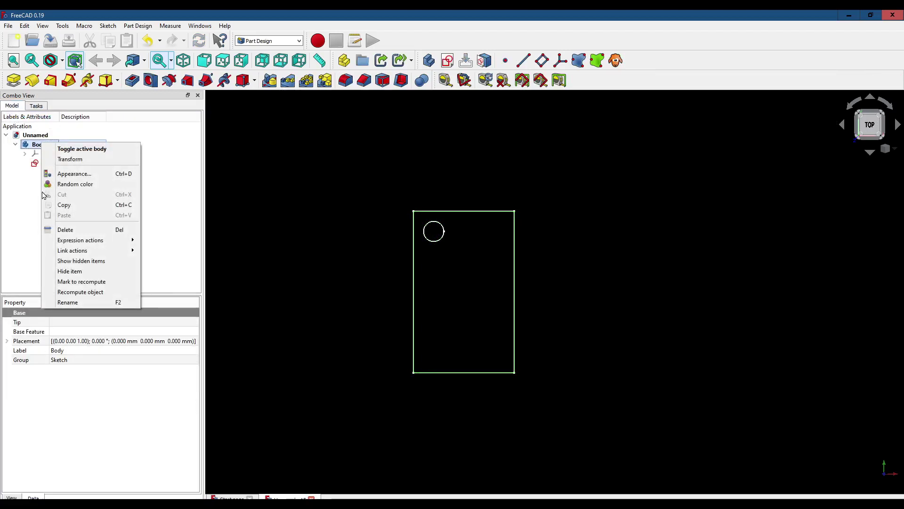
{"action": "left_click", "coordinate": [81, 302]}
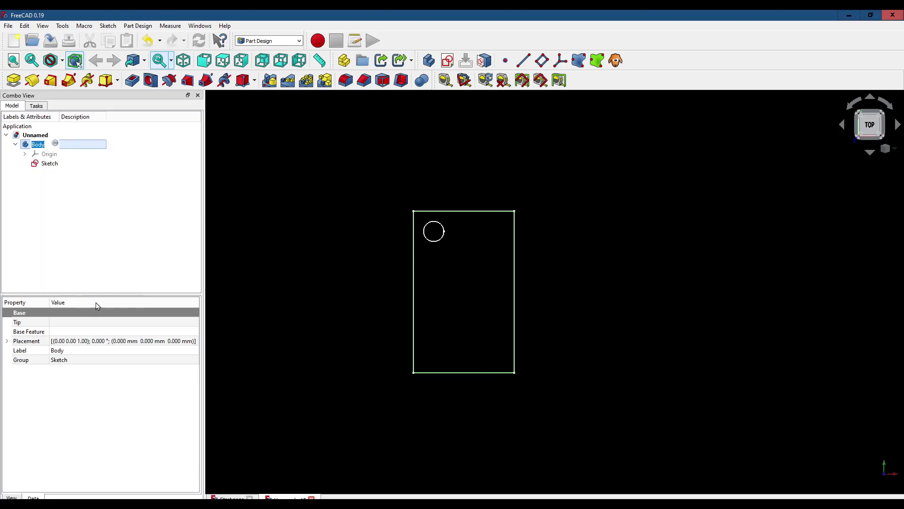
{"action": "key", "text": "End"}
{"action": "type", "text": "=1"}
{"action": "key", "text": "Return"}
Rename the sketch to Sketch-1.
{"action": "left_click", "coordinate": [49, 166]}
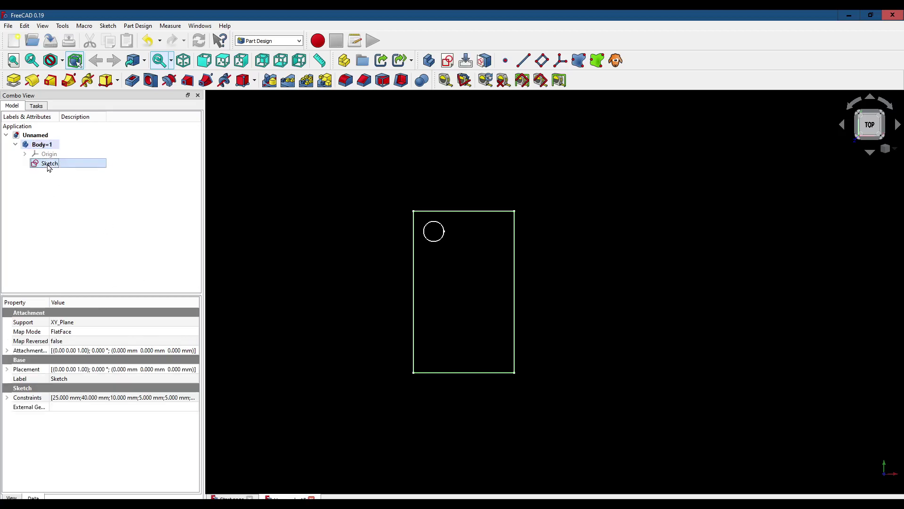
{"action": "right_click", "coordinate": [49, 168]}
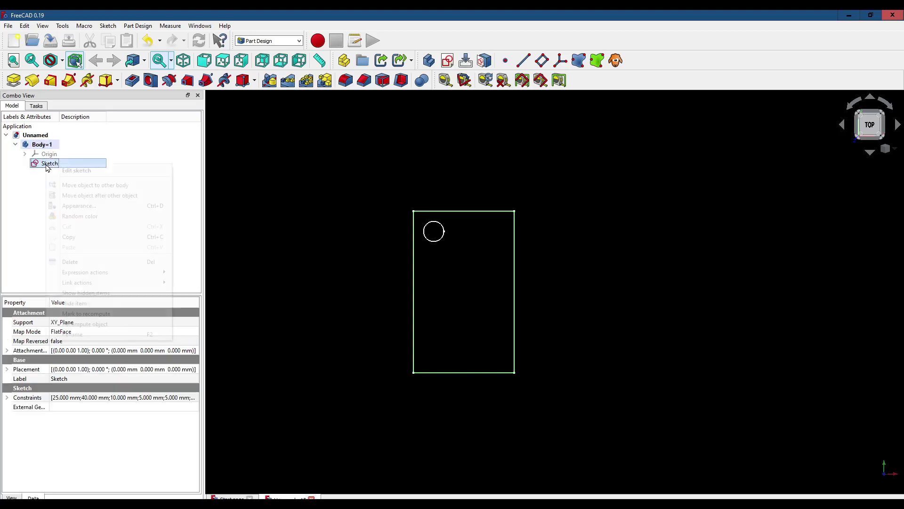
{"action": "left_click", "coordinate": [80, 335]}
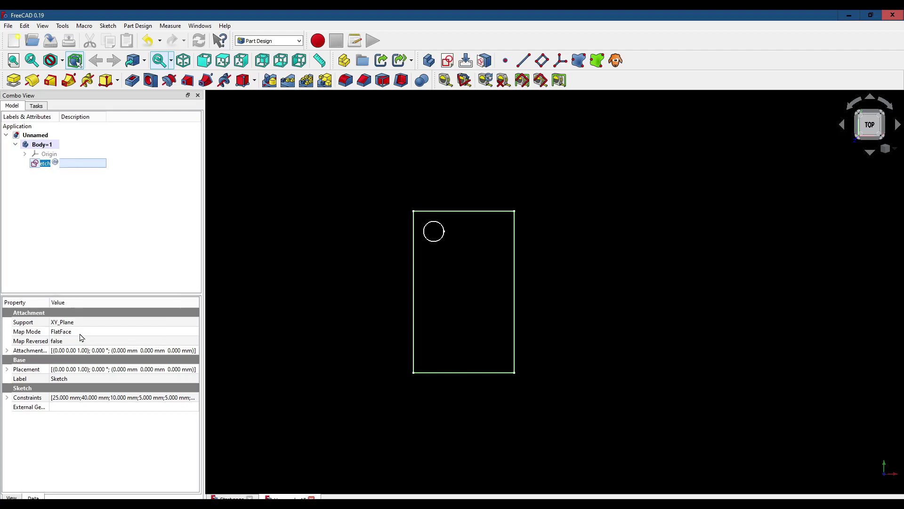
{"action": "key", "text": "End"}
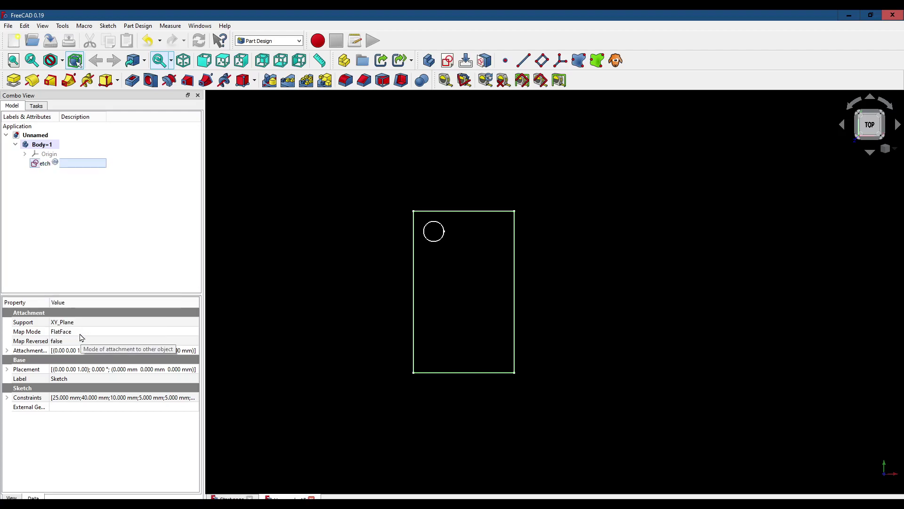
{"action": "type", "text": "-1"}
{"action": "key", "text": "Return"}
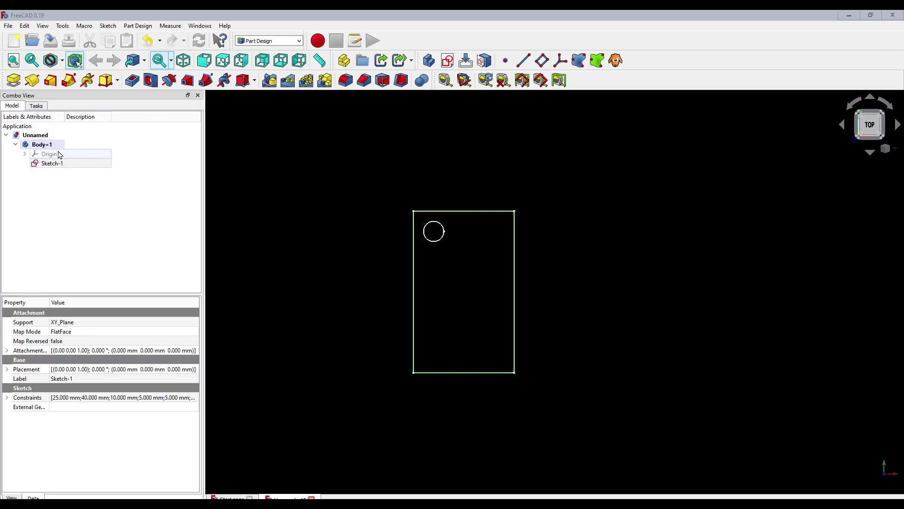
Add a second body with an empty sketch on XY_Plane001, then close it.
{"action": "left_click", "coordinate": [40, 136]}
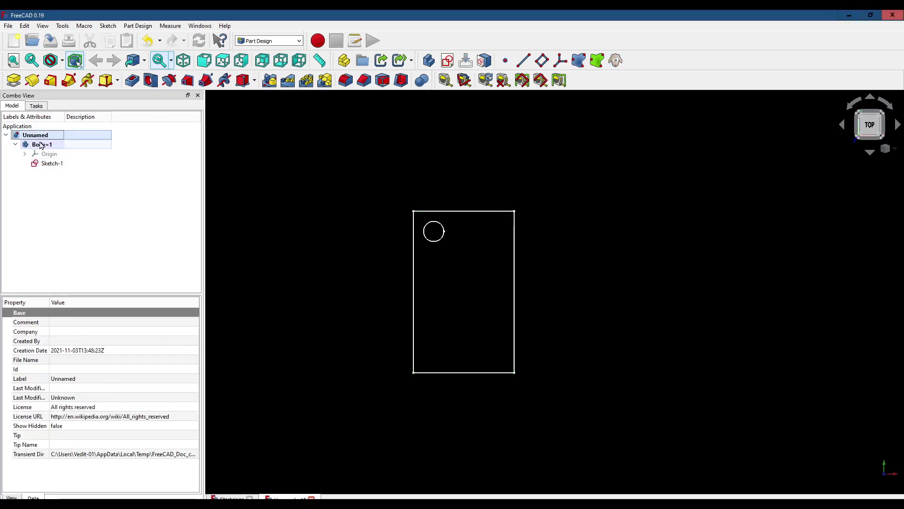
{"action": "left_click", "coordinate": [429, 62]}
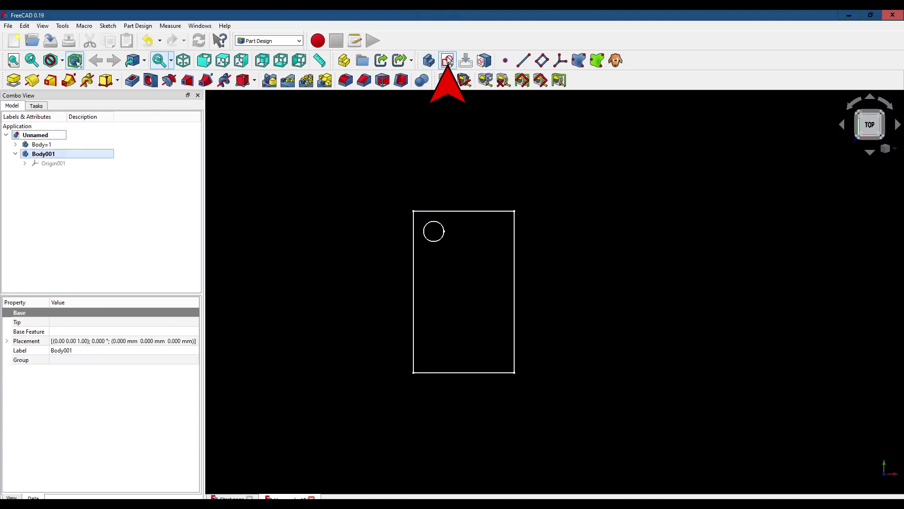
{"action": "left_click", "coordinate": [448, 61]}
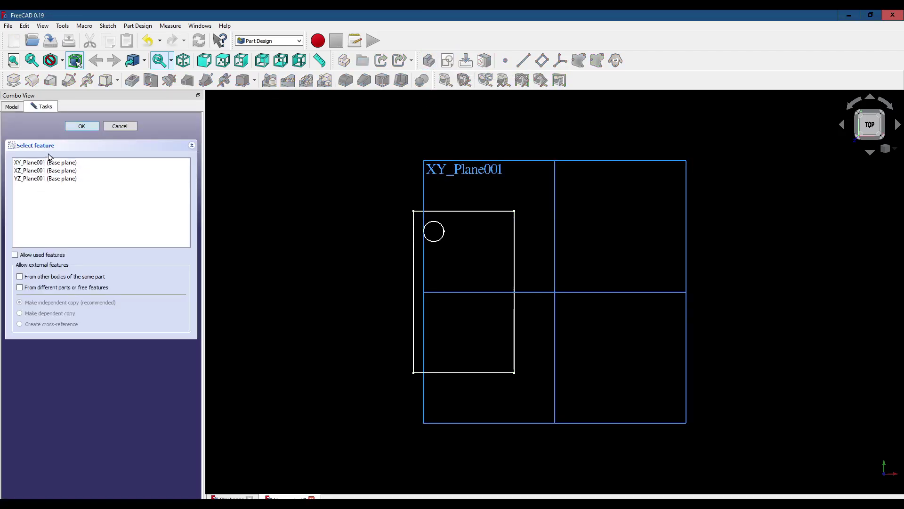
{"action": "left_click", "coordinate": [79, 127]}
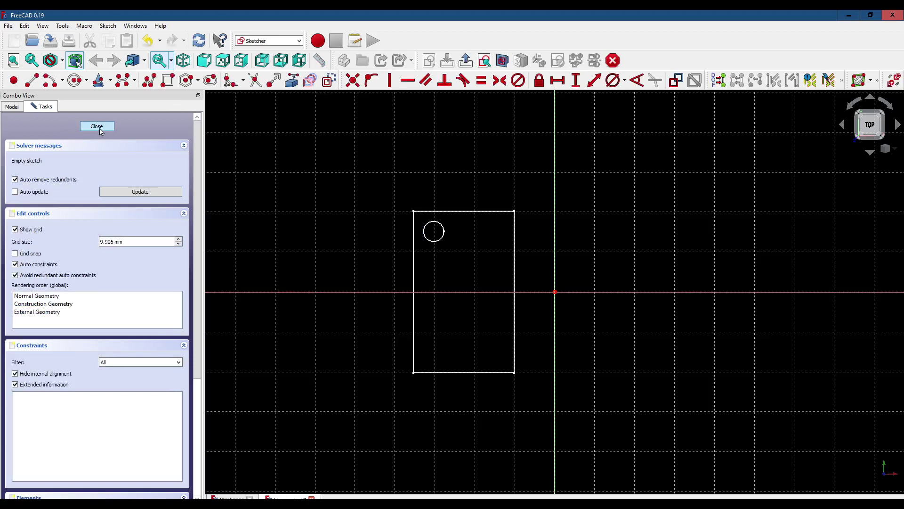
{"action": "left_click", "coordinate": [99, 127]}
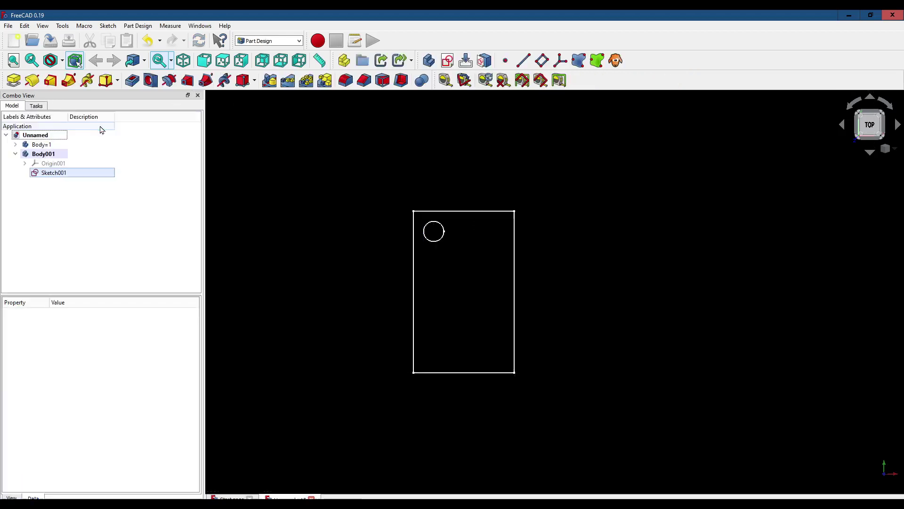
Rename Body001 to Body-2.
{"action": "left_click", "coordinate": [47, 157]}
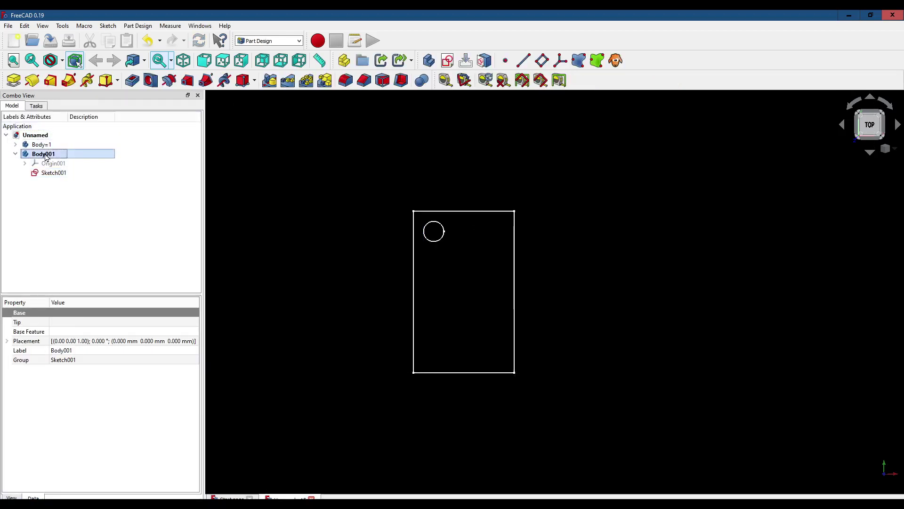
{"action": "right_click", "coordinate": [45, 156]}
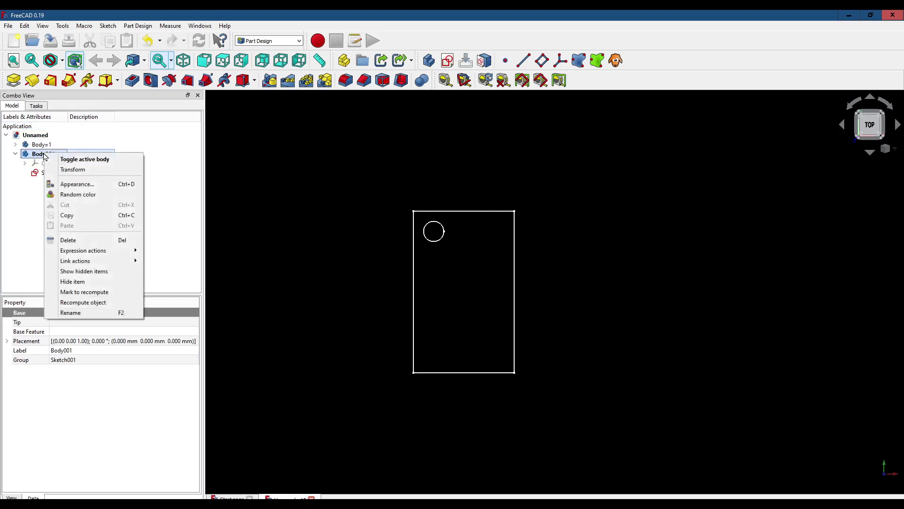
{"action": "left_click", "coordinate": [91, 314]}
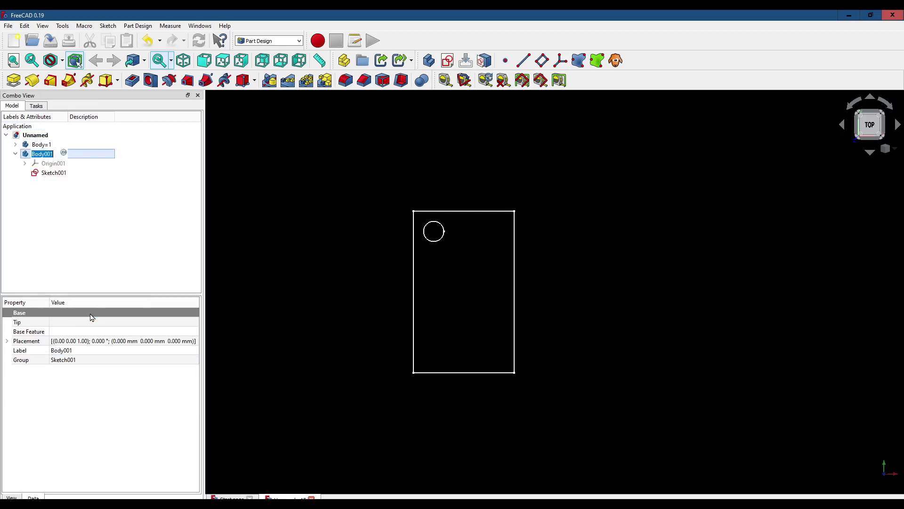
{"action": "key", "text": "End"}
{"action": "key", "text": "BackSpace"}
{"action": "key", "text": "BackSpace"}
{"action": "type", "text": "-2"}
{"action": "key", "text": "Return"}
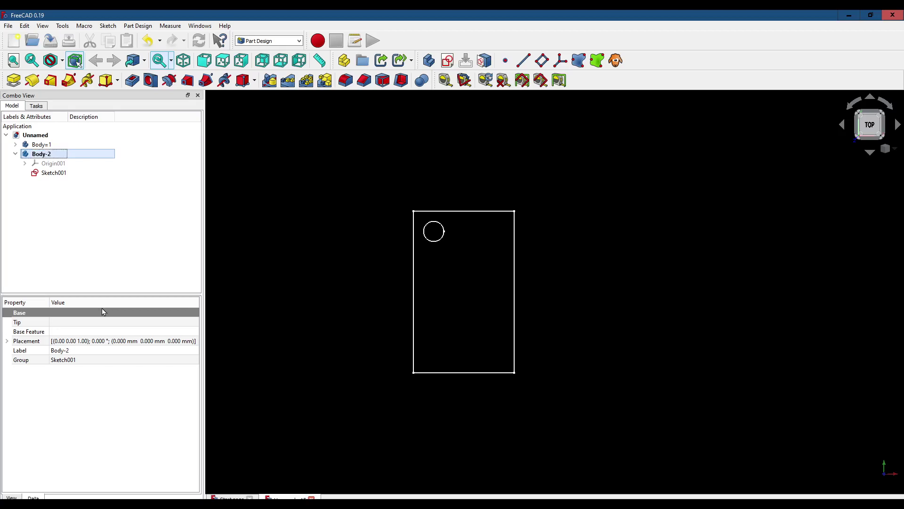
Rename Sketch001 to Sketch-2 and select it in the tree.
{"action": "left_click", "coordinate": [63, 175]}
{"action": "right_click", "coordinate": [62, 174]}
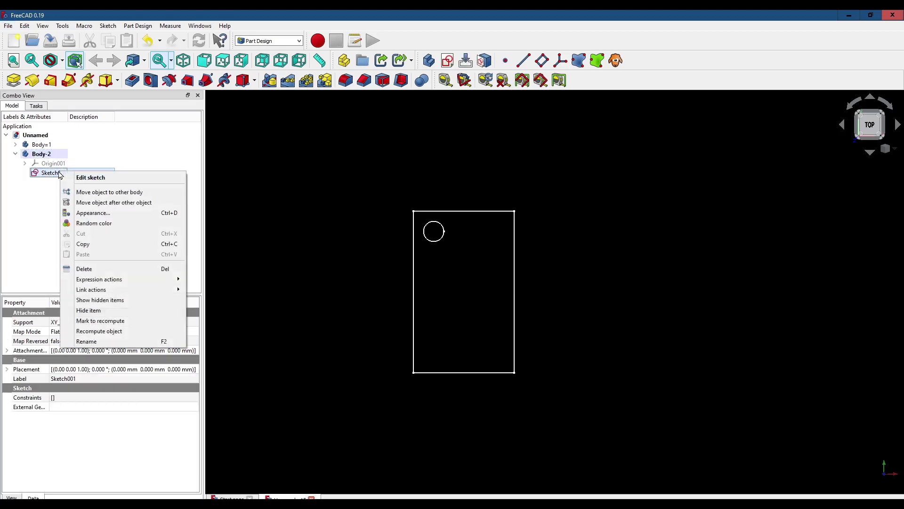
{"action": "left_click", "coordinate": [109, 341]}
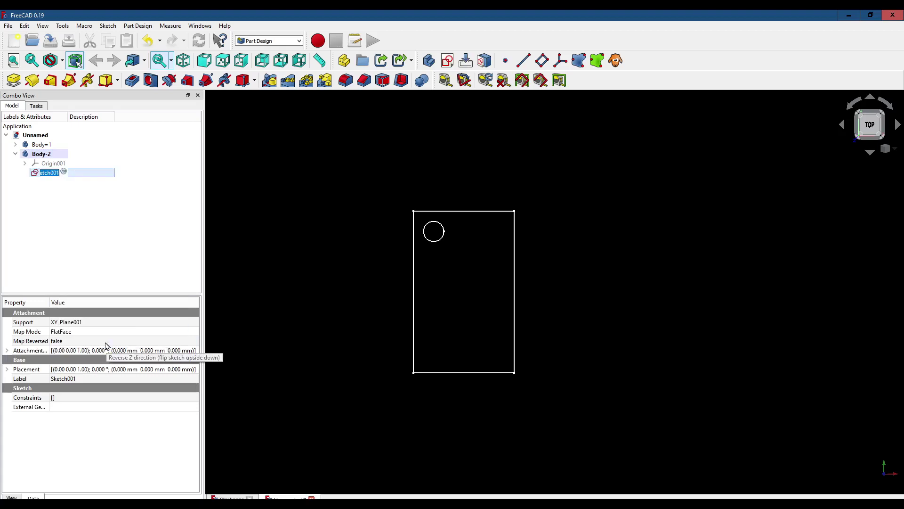
{"action": "type", "text": "Sketch-2"}
{"action": "key", "text": "Return"}
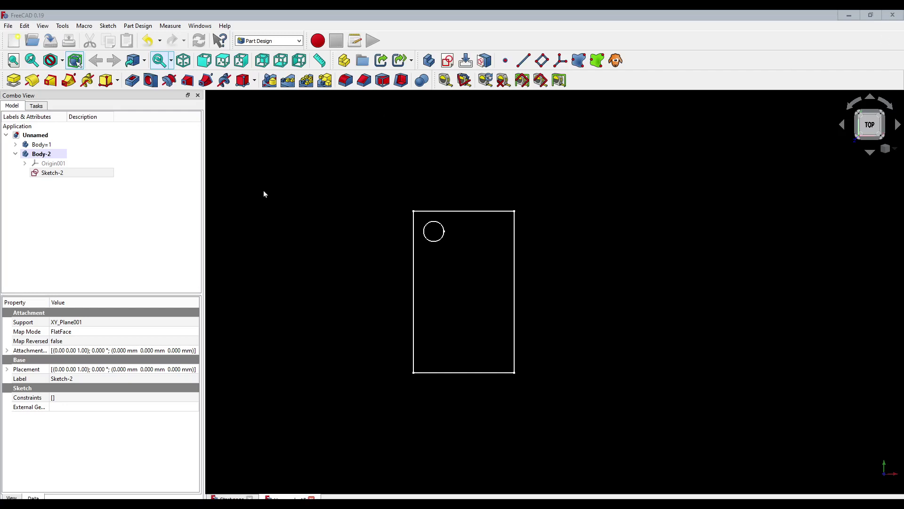
{"action": "left_click", "coordinate": [67, 175]}
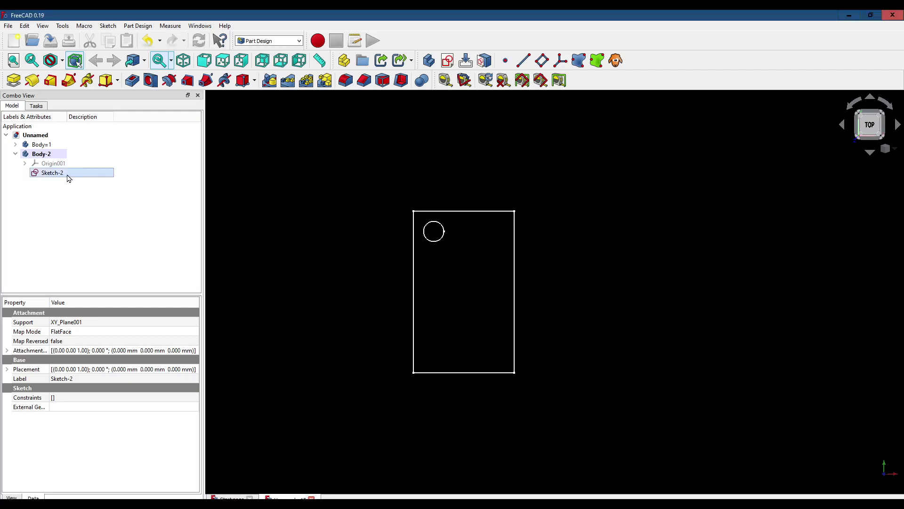
Open Sketch-2 from the model tree for editing in the Sketcher.
{"action": "double_click", "coordinate": [68, 176]}
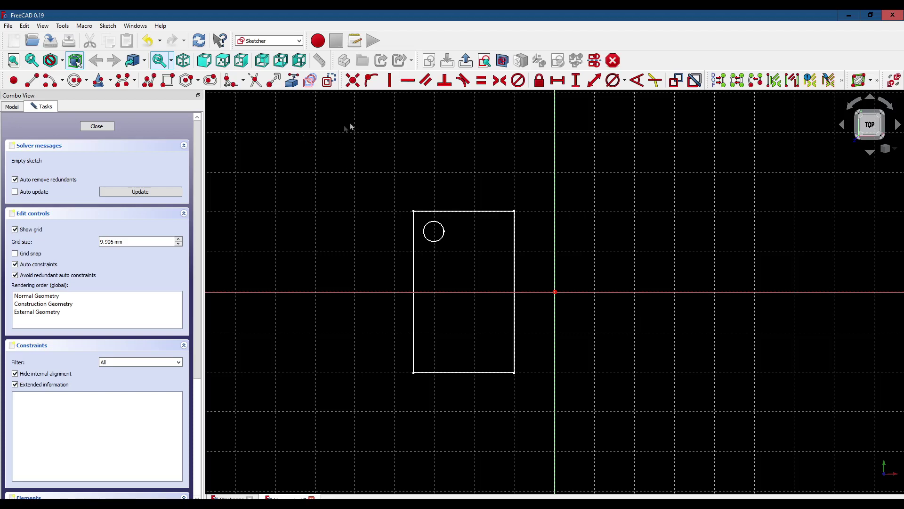
Start the External geometry tool to reference edges from outside Sketch-2.
{"action": "left_click", "coordinate": [310, 82]}
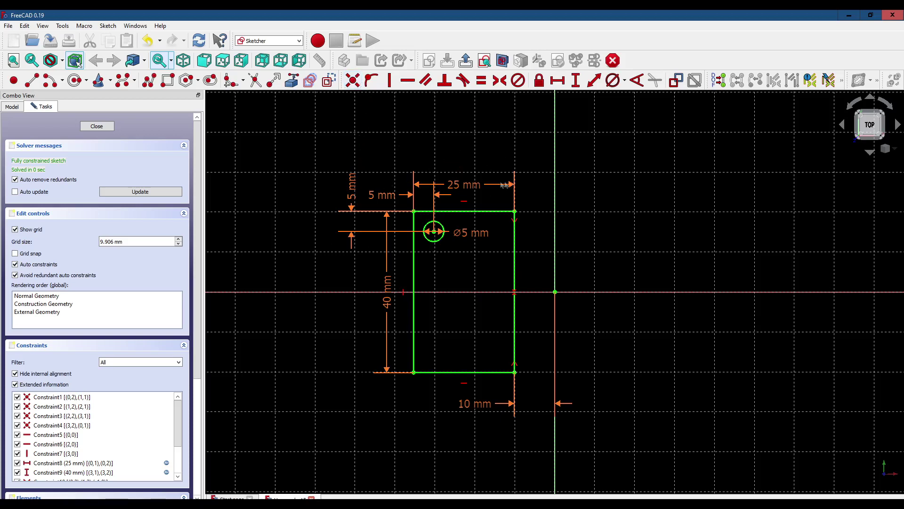
{"action": "left_click", "coordinate": [477, 188]}
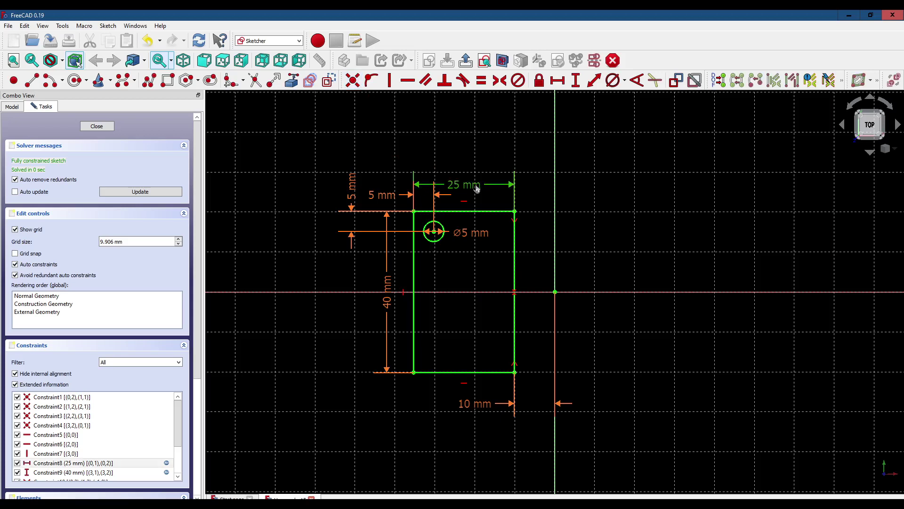
{"action": "double_click", "coordinate": [477, 188]}
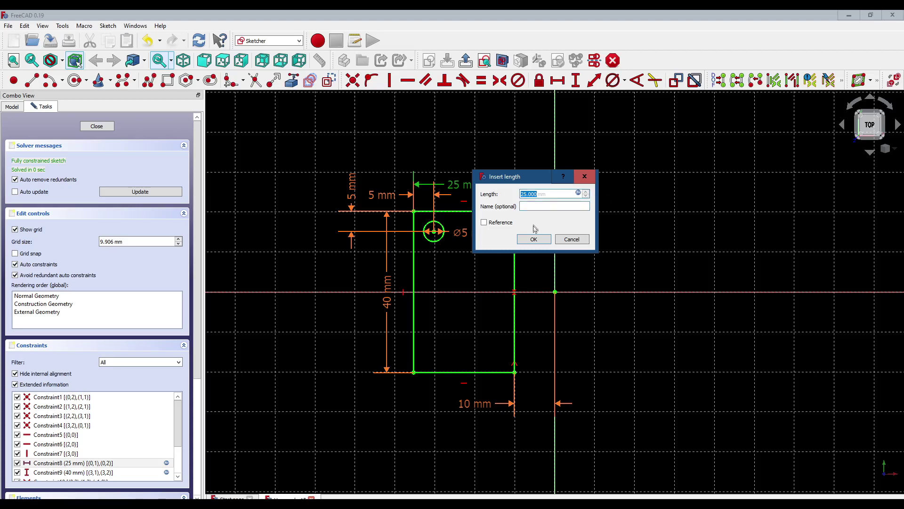
{"action": "left_click", "coordinate": [583, 178]}
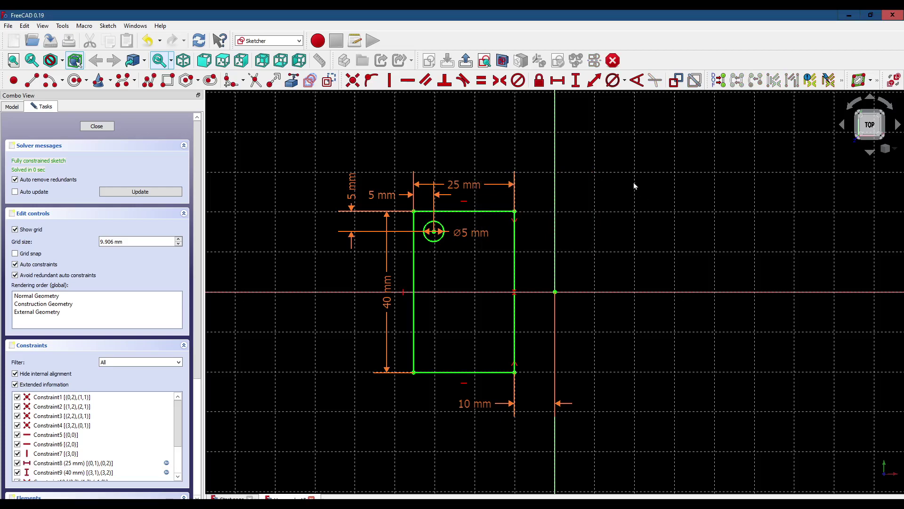
{"action": "double_click", "coordinate": [464, 186]}
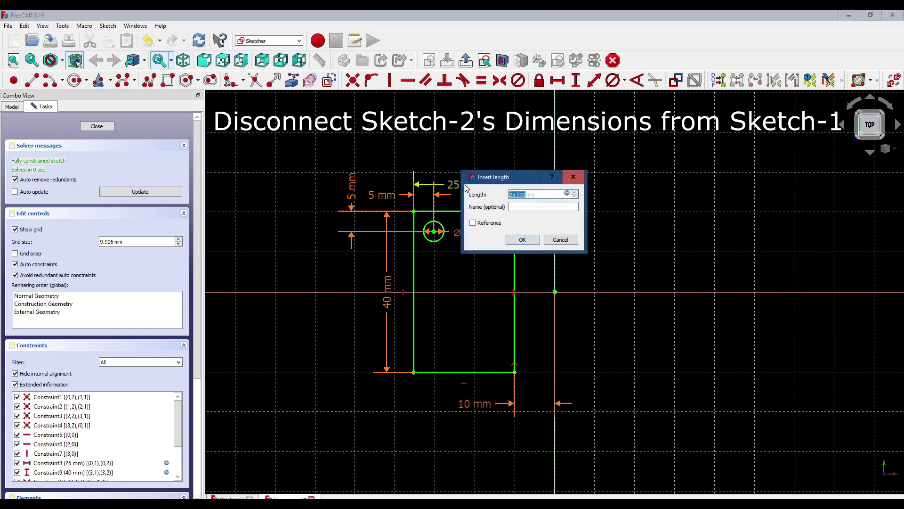
{"action": "left_click", "coordinate": [567, 195]}
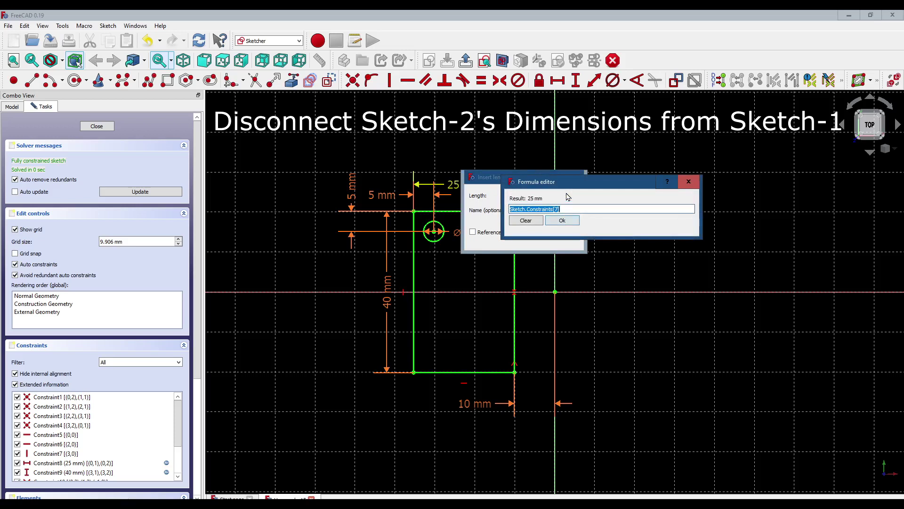
{"action": "left_click", "coordinate": [530, 223]}
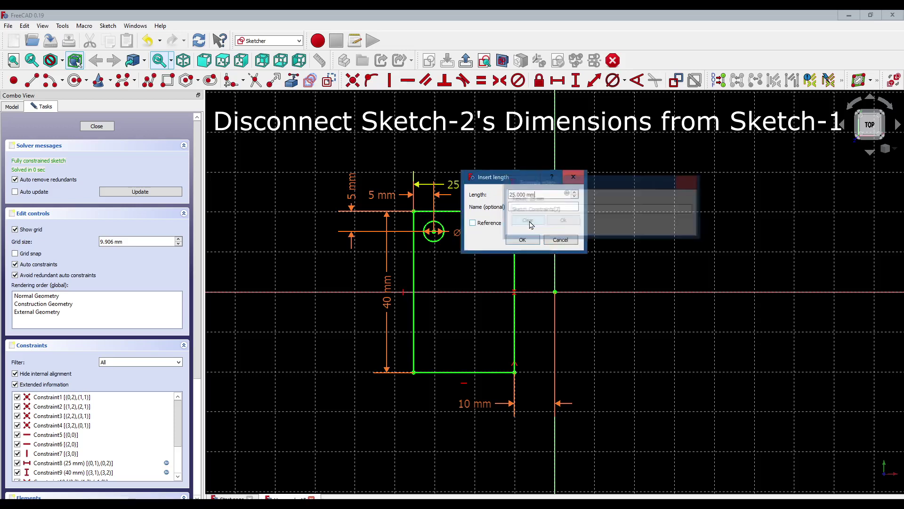
{"action": "left_click", "coordinate": [522, 241]}
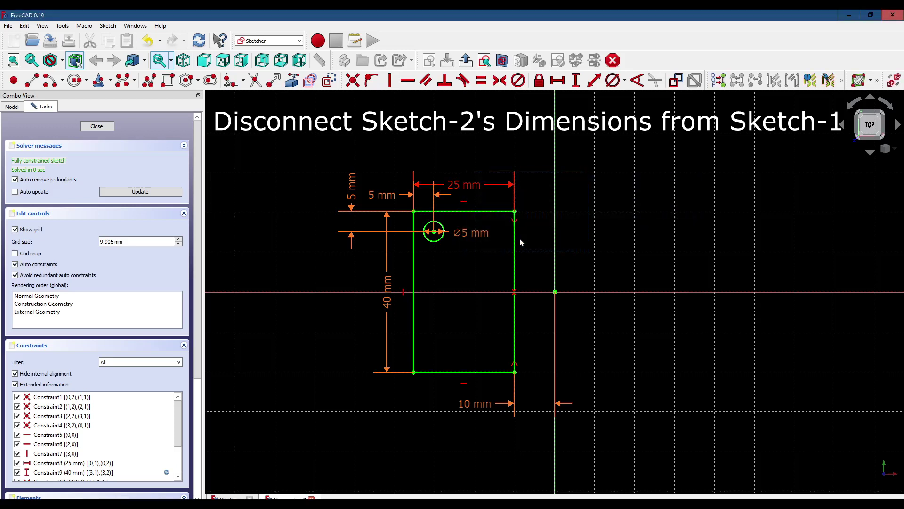
{"action": "double_click", "coordinate": [469, 184]}
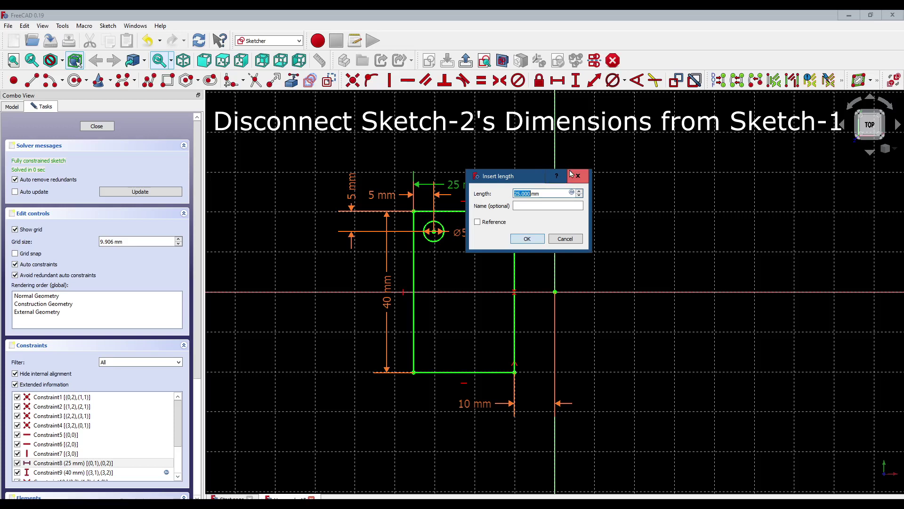
{"action": "type", "text": "20"}
{"action": "key", "text": "Tab"}
{"action": "left_click", "coordinate": [532, 240]}
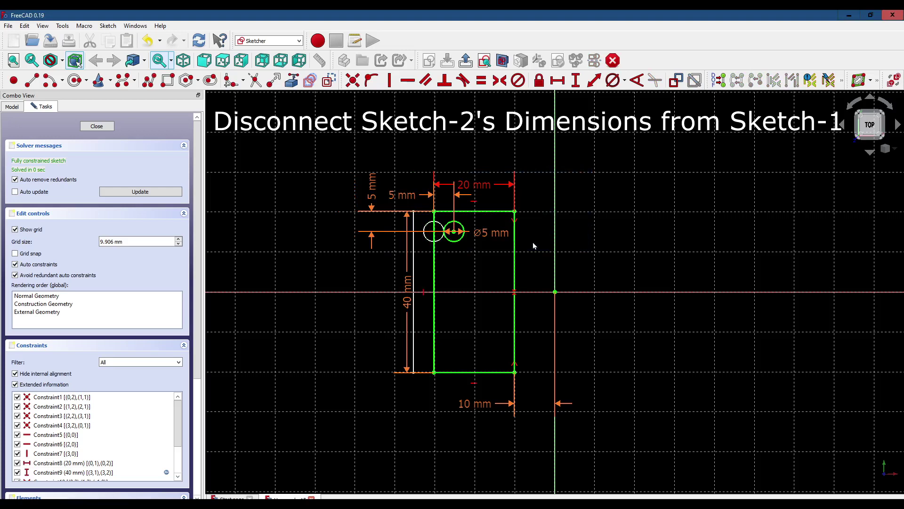
{"action": "key", "text": "ctrl+z"}
{"action": "key", "text": "ctrl+z"}
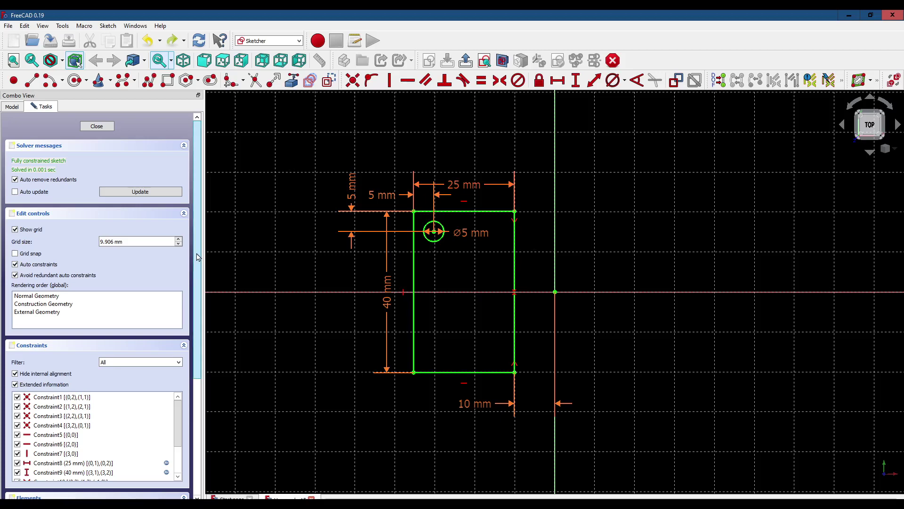
Select the 25, 40, 10, ø5 and both 5 mm constraints in the Constraints list.
{"action": "left_click_drag", "start_coordinate": [197, 256], "coordinate": [197, 367]}
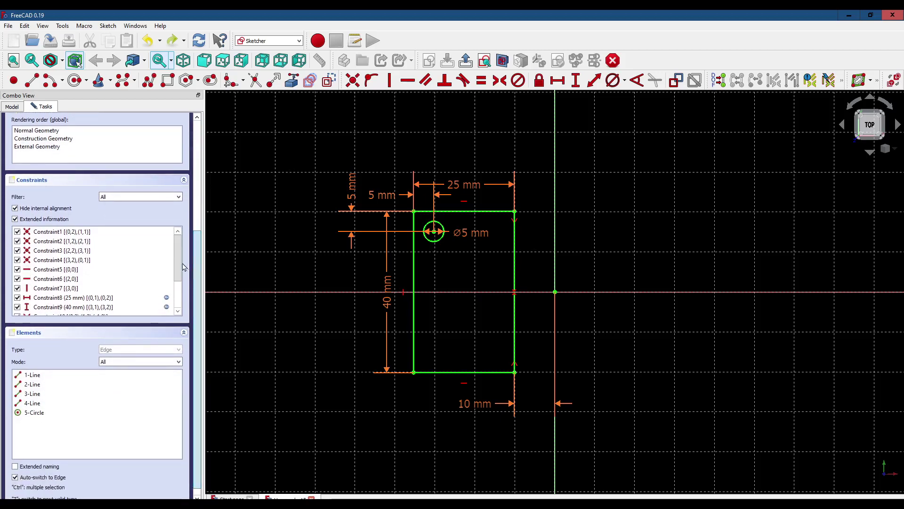
{"action": "left_click_drag", "start_coordinate": [179, 261], "coordinate": [178, 293]}
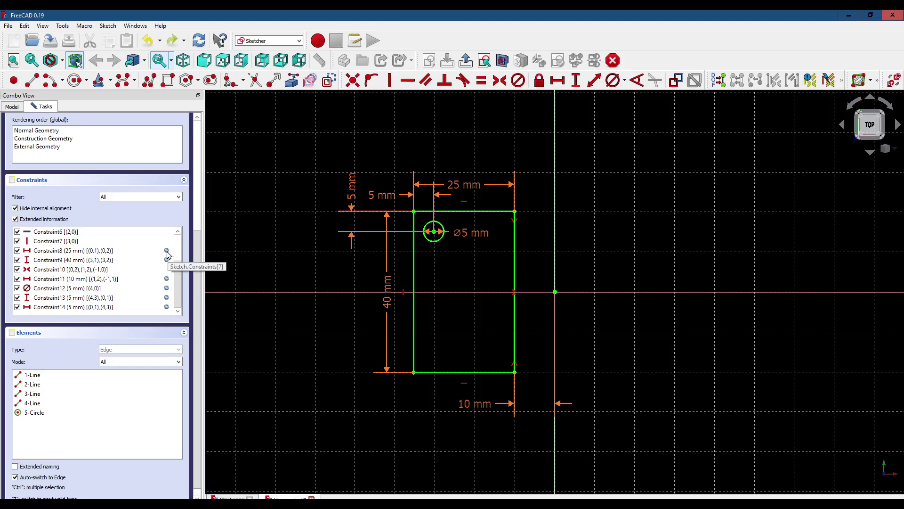
{"action": "left_click", "coordinate": [166, 254]}
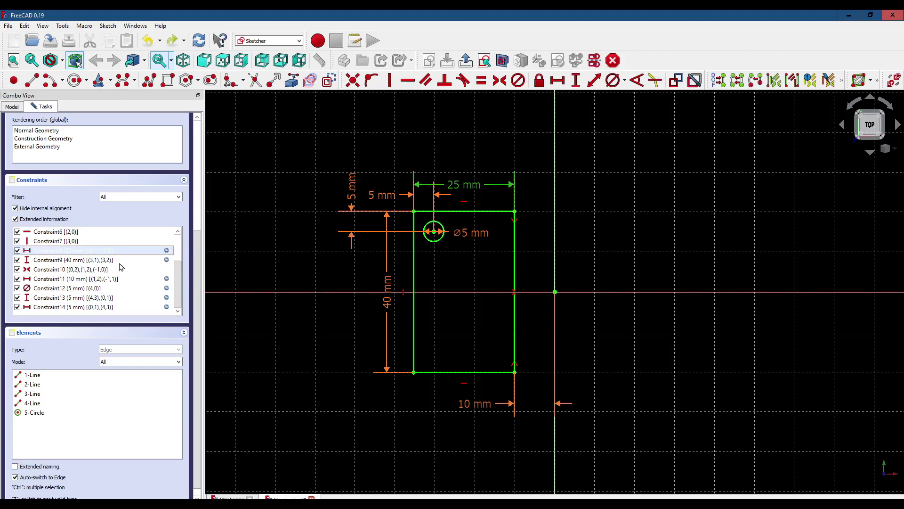
{"action": "left_click", "coordinate": [119, 260], "text": "ctrl"}
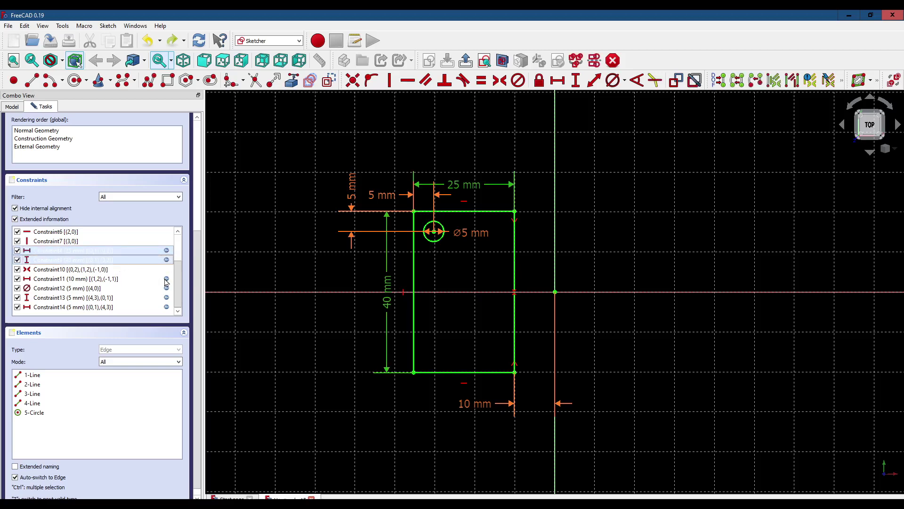
{"action": "left_click", "coordinate": [146, 281], "text": "ctrl"}
{"action": "left_click", "coordinate": [144, 289], "text": "ctrl"}
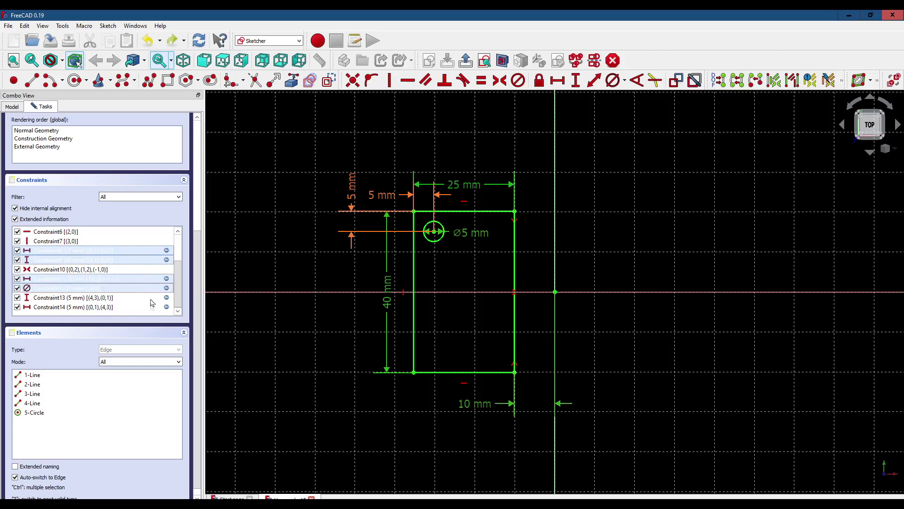
{"action": "left_click", "coordinate": [153, 298], "text": "ctrl"}
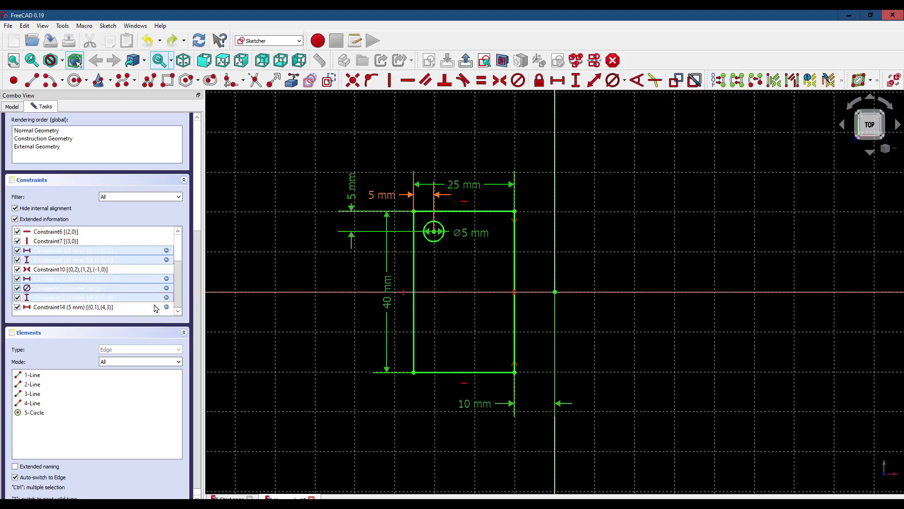
{"action": "left_click", "coordinate": [156, 308], "text": "ctrl"}
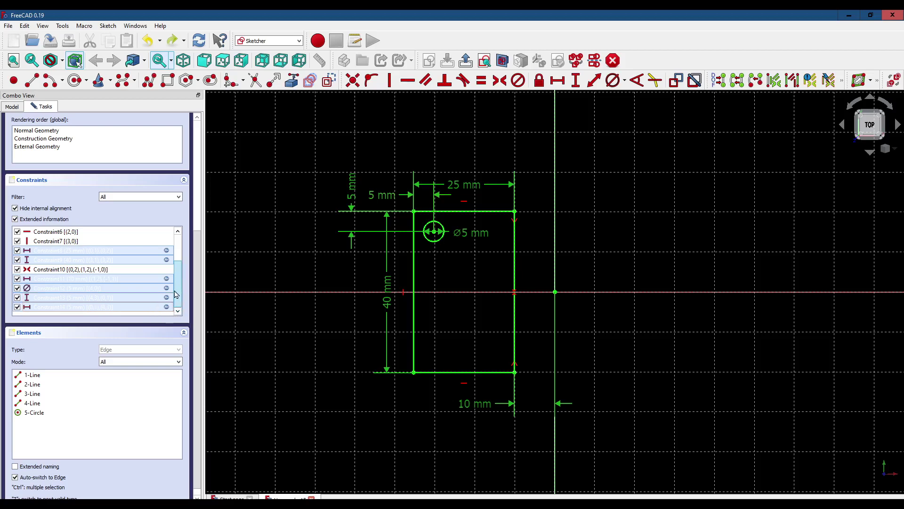
Toggle the six dimensions to reference, then reselect them to make them driving again.
{"action": "right_click", "coordinate": [135, 251]}
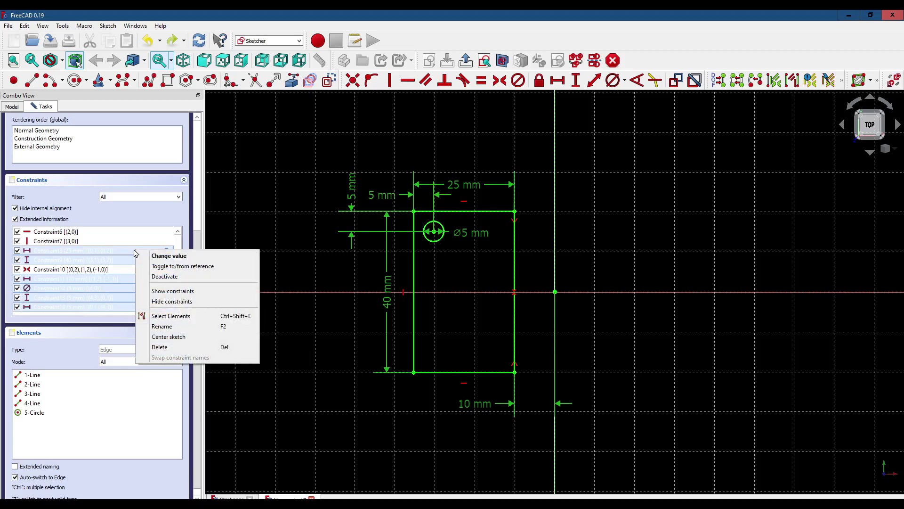
{"action": "left_click", "coordinate": [187, 266]}
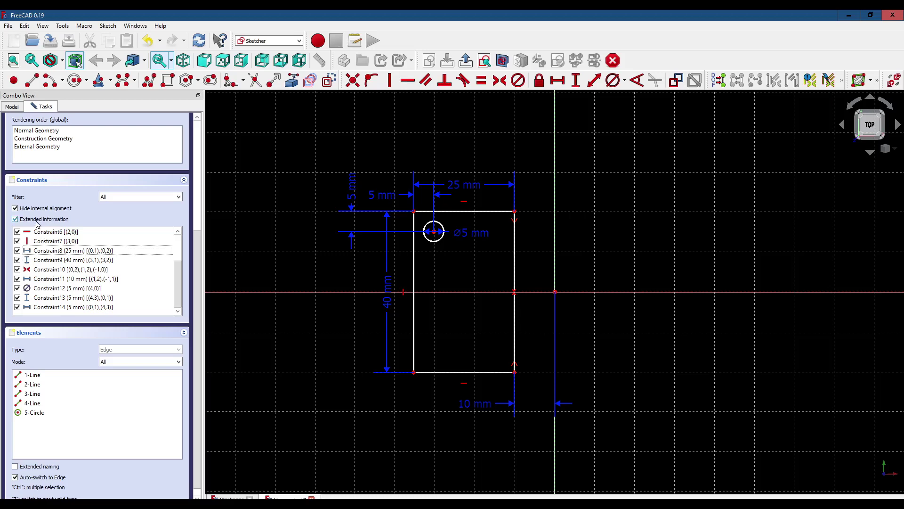
{"action": "left_click", "coordinate": [44, 252]}
{"action": "left_click", "coordinate": [53, 261], "text": "ctrl"}
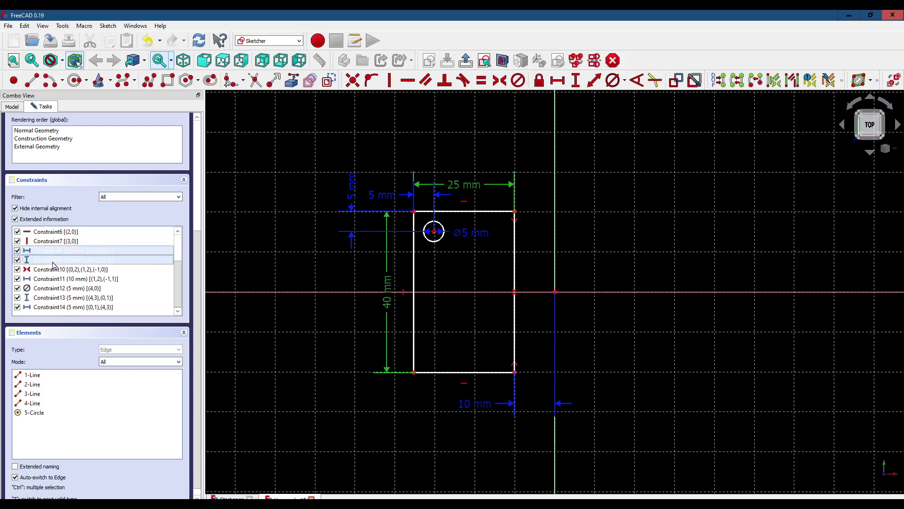
{"action": "left_click", "coordinate": [59, 288], "text": "ctrl"}
{"action": "left_click", "coordinate": [61, 298], "text": "ctrl"}
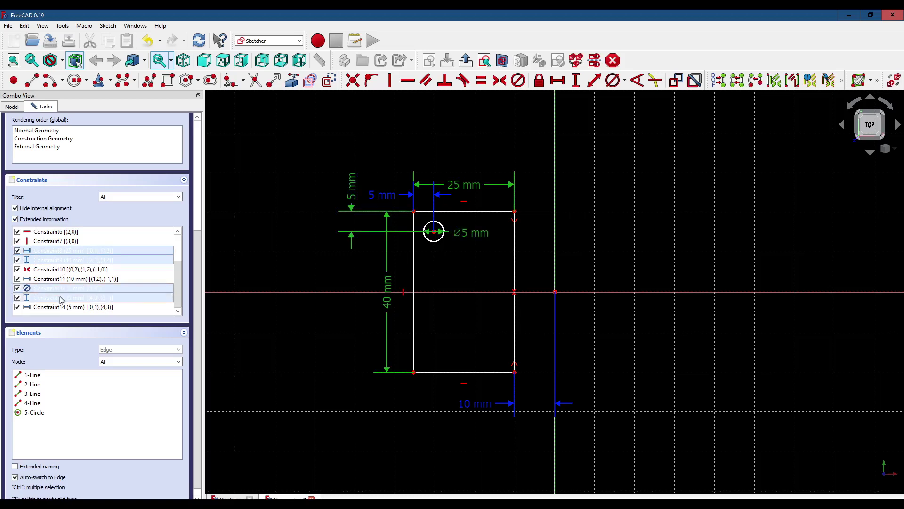
{"action": "left_click", "coordinate": [82, 309], "text": "ctrl"}
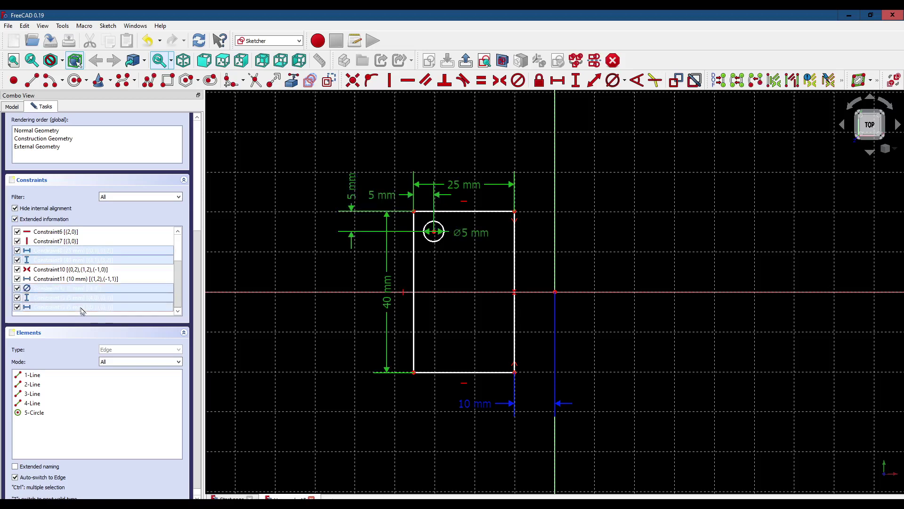
{"action": "left_click", "coordinate": [66, 280], "text": "ctrl"}
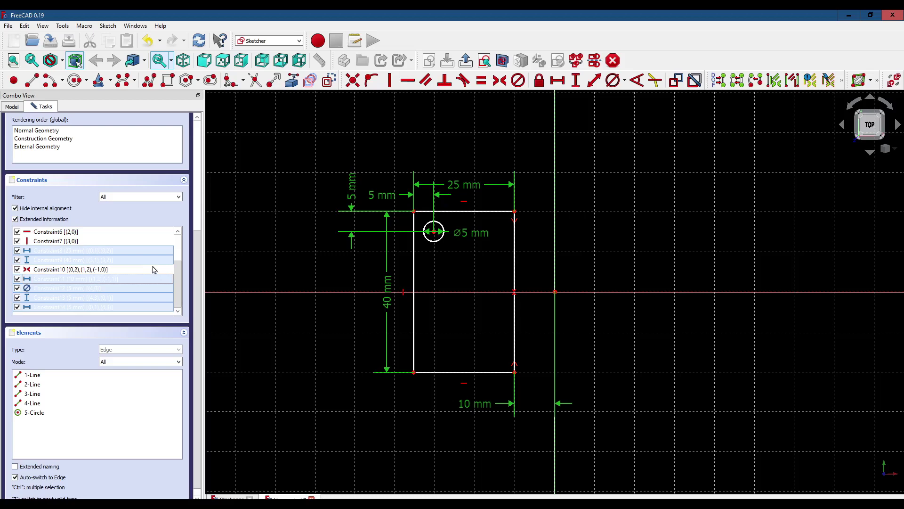
{"action": "right_click", "coordinate": [68, 253]}
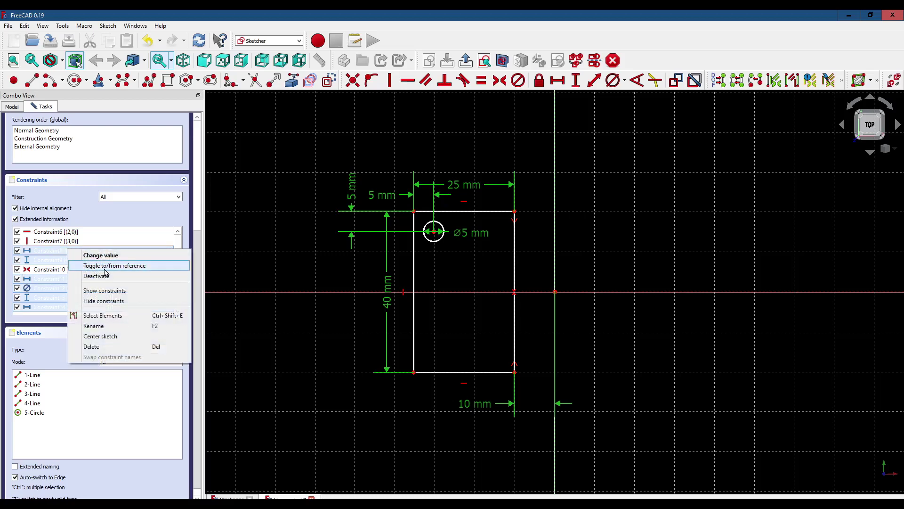
{"action": "key", "text": "Escape"}
{"action": "key", "text": "Escape"}
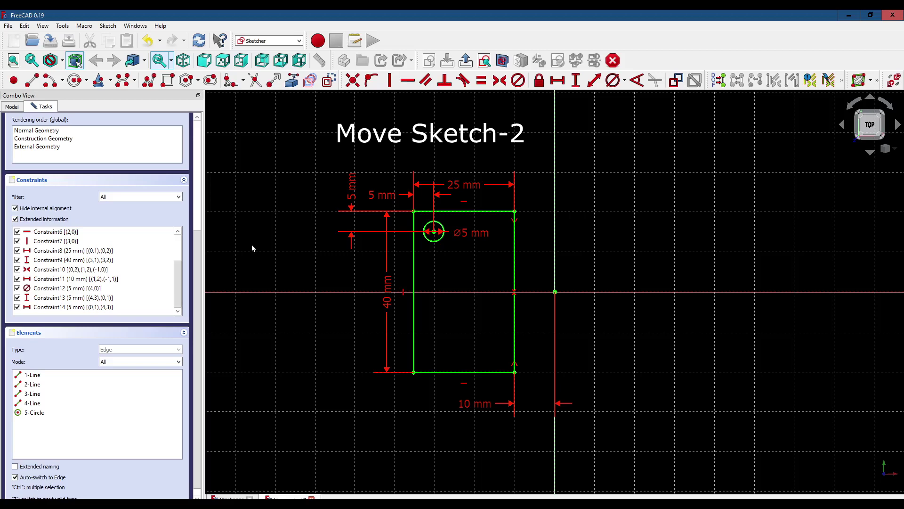
Delete the 10 mm horizontal dimension and drag the rectangle right of the vertical axis.
{"action": "left_click", "coordinate": [481, 405]}
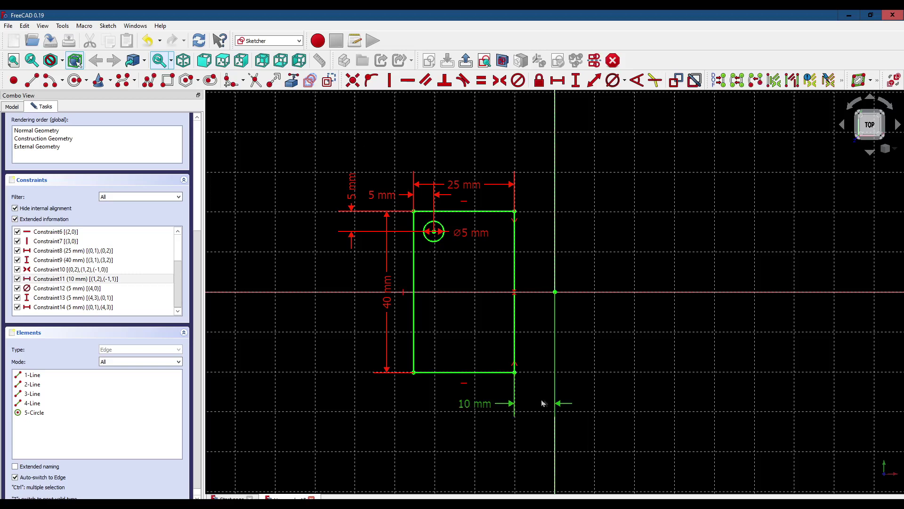
{"action": "key", "text": "Delete"}
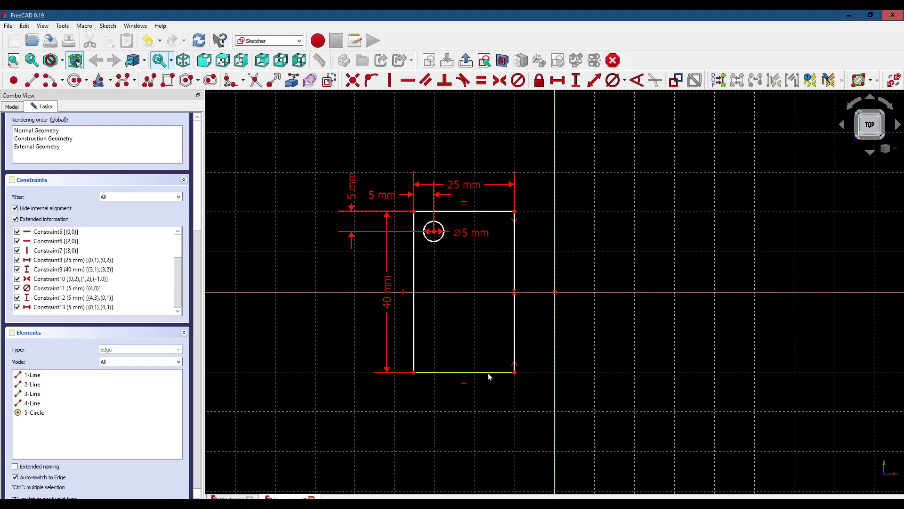
{"action": "left_click_drag", "start_coordinate": [487, 372], "coordinate": [745, 387]}
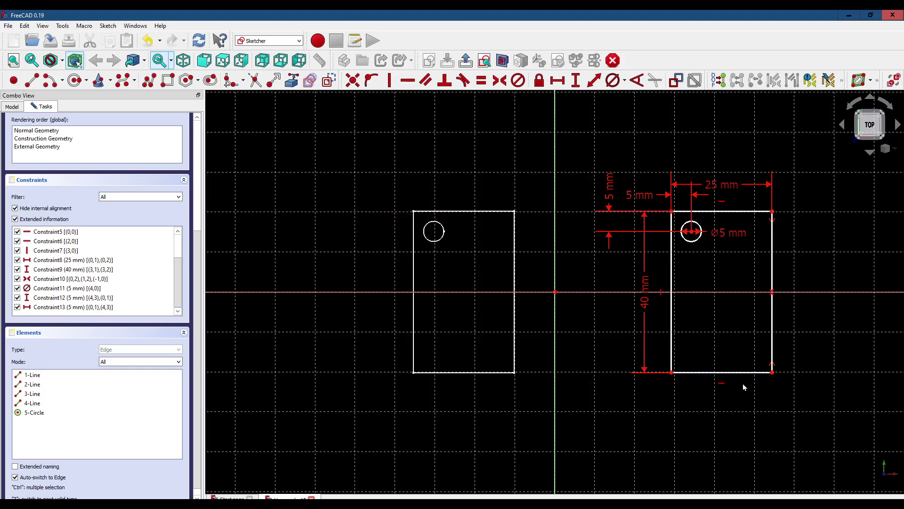
Dimension the bottom-left corner 10 mm right of the origin, placing the label below the rectangle.
{"action": "left_click", "coordinate": [672, 372]}
{"action": "left_click", "coordinate": [555, 293]}
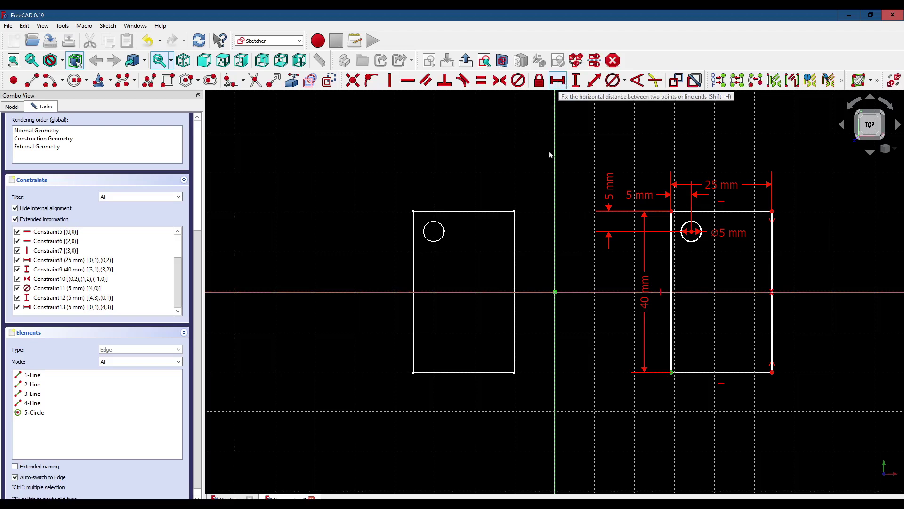
{"action": "left_click", "coordinate": [580, 355]}
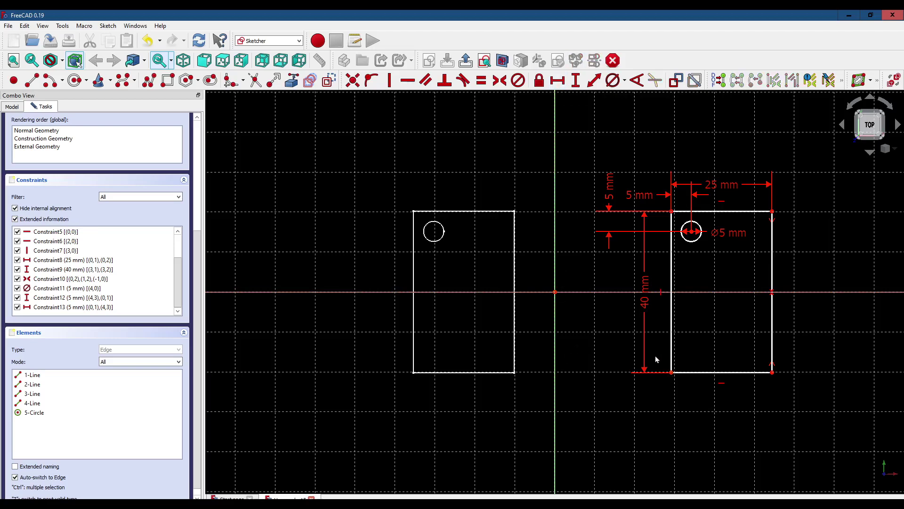
{"action": "left_click", "coordinate": [673, 373]}
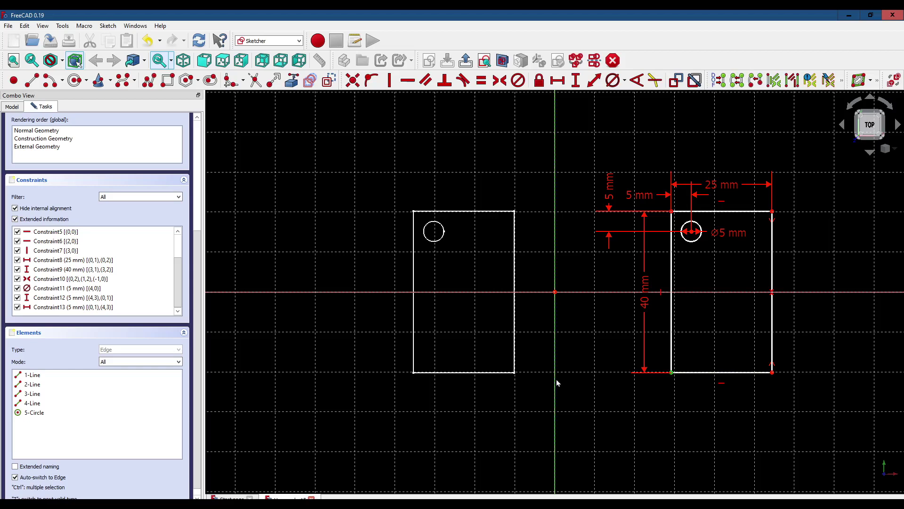
{"action": "left_click", "coordinate": [558, 80]}
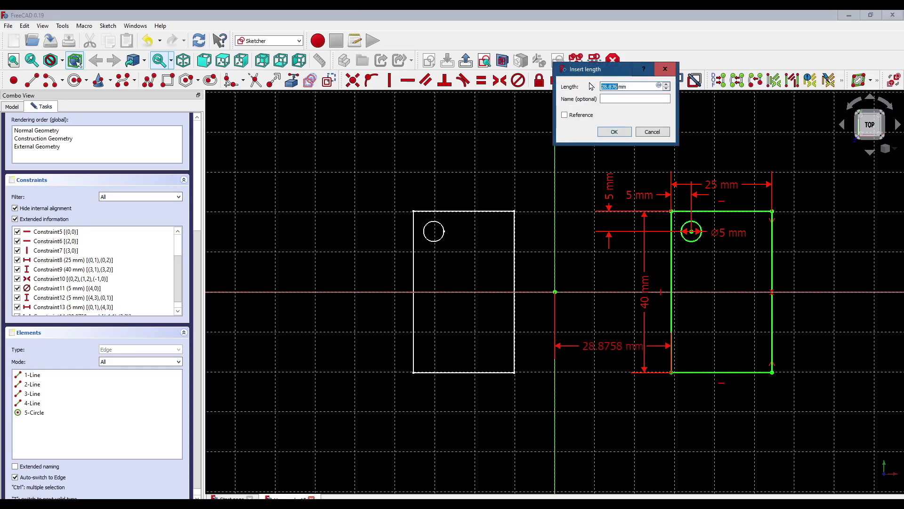
{"action": "type", "text": "10"}
{"action": "key", "text": "Return"}
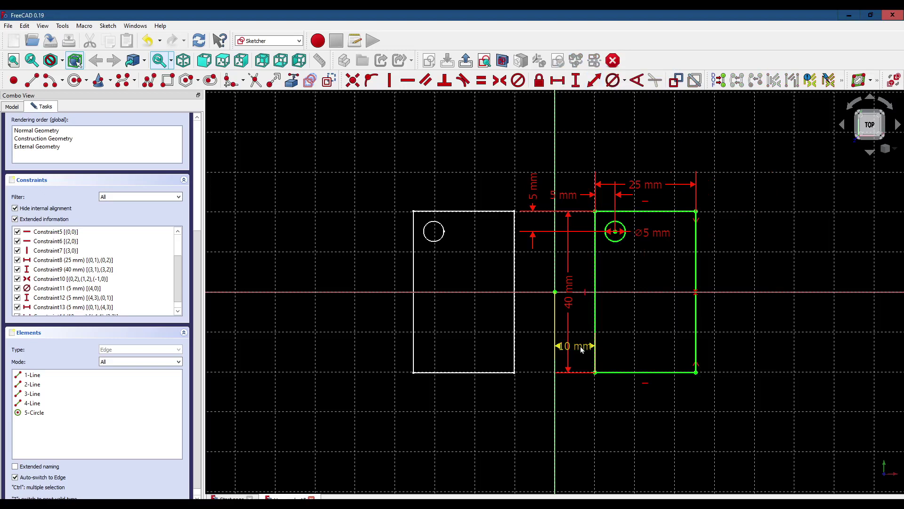
{"action": "left_click_drag", "start_coordinate": [583, 349], "coordinate": [642, 410]}
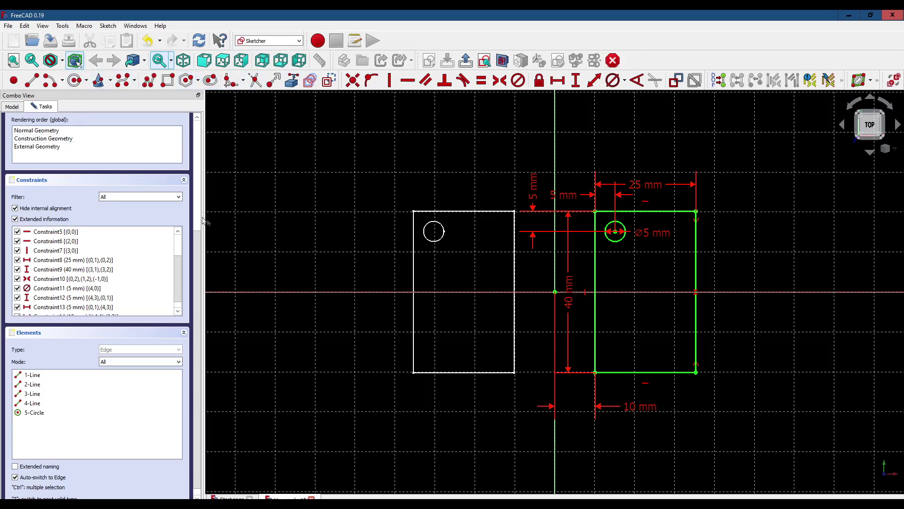
Zoom the model view to show both rectangle-with-hole profiles.
{"action": "scroll", "coordinate": [192, 271], "scroll_direction": "up", "scroll_amount": 5}
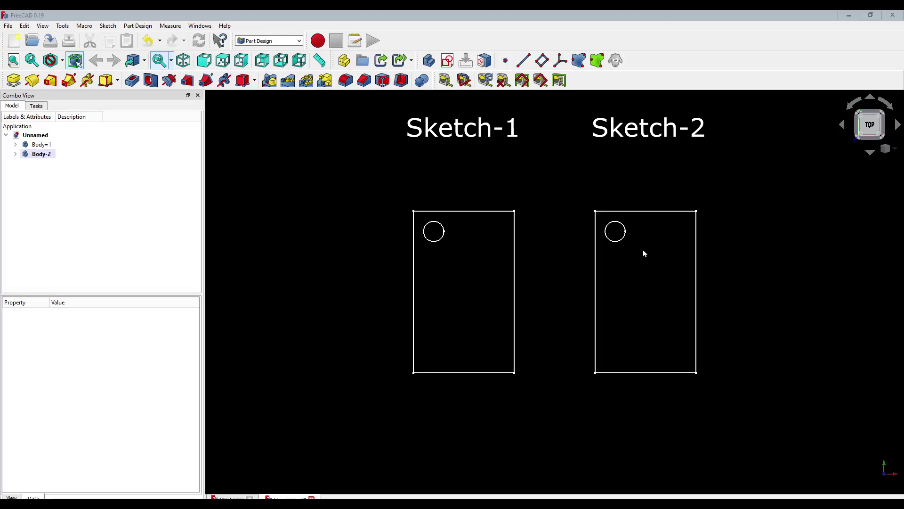
Expand Body-2 in the Model tree and open Sketch-2 in the Sketcher.
{"action": "left_click", "coordinate": [40, 155]}
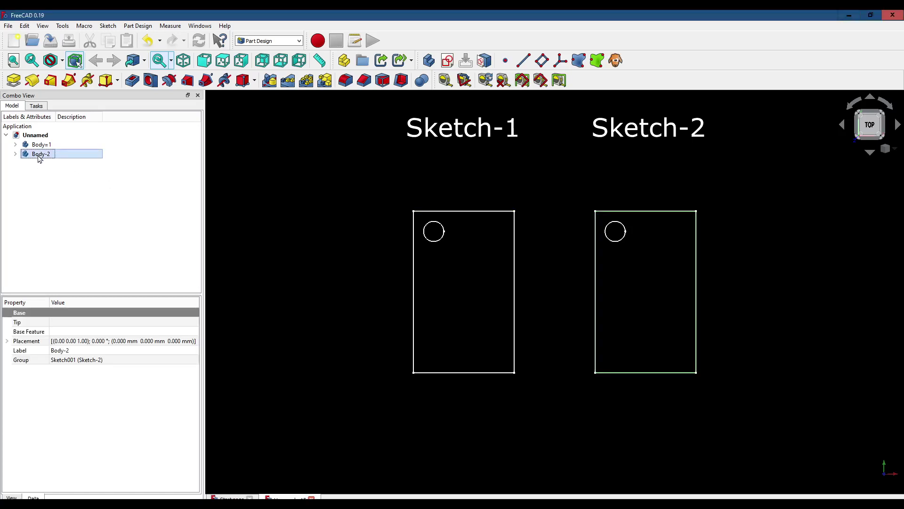
{"action": "left_click", "coordinate": [15, 154]}
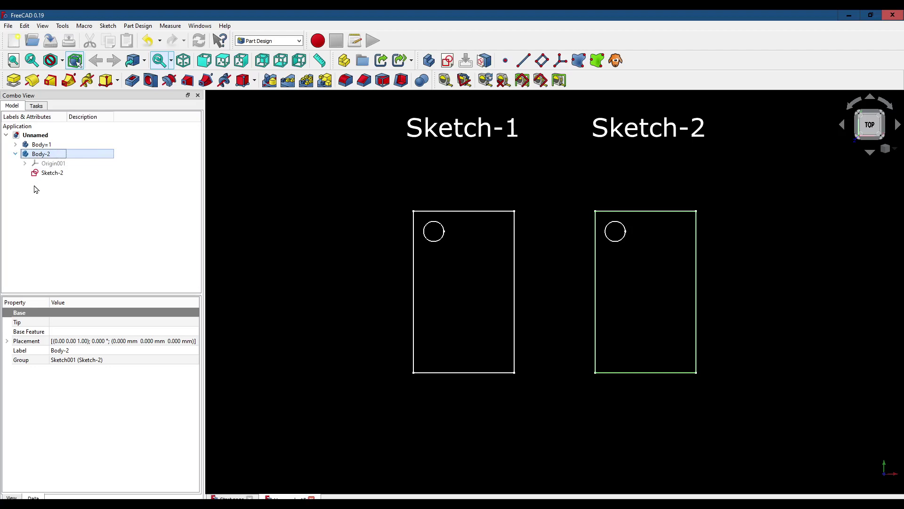
{"action": "double_click", "coordinate": [46, 175]}
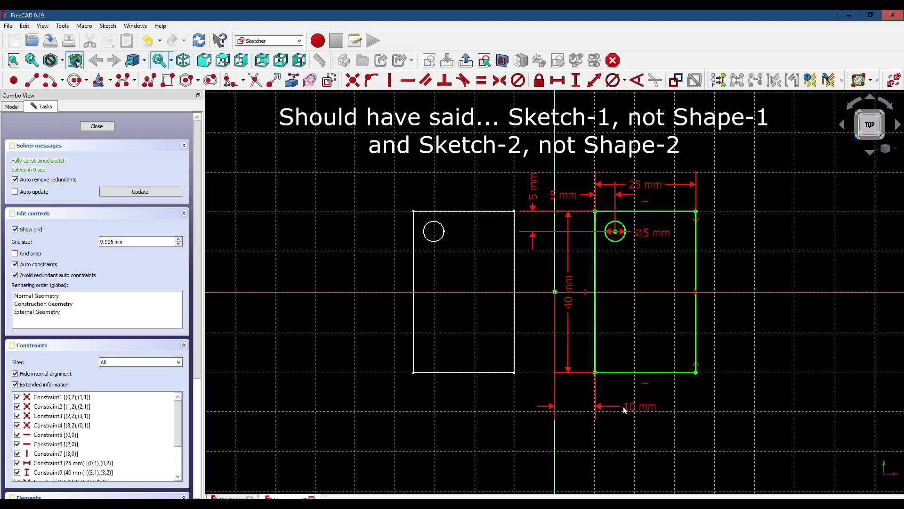
{"action": "double_click", "coordinate": [647, 186]}
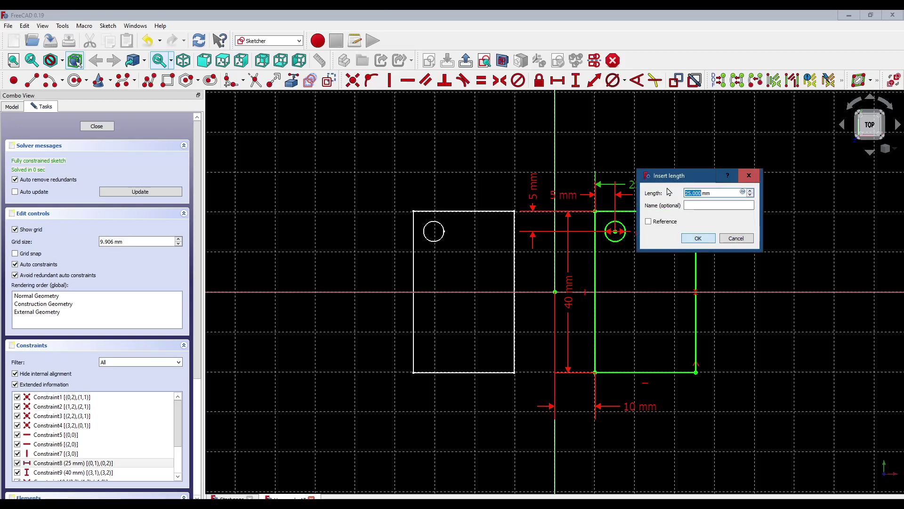
{"action": "type", "text": "2"}
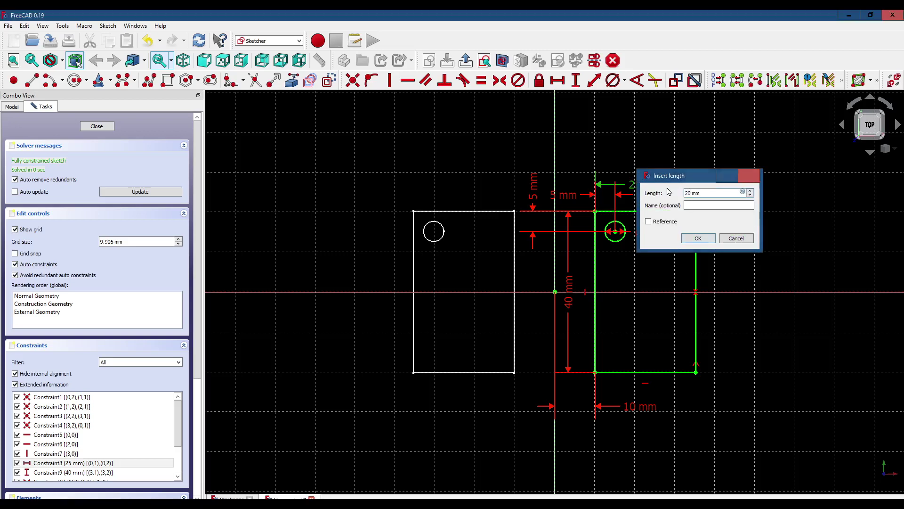
{"action": "key", "text": "Return"}
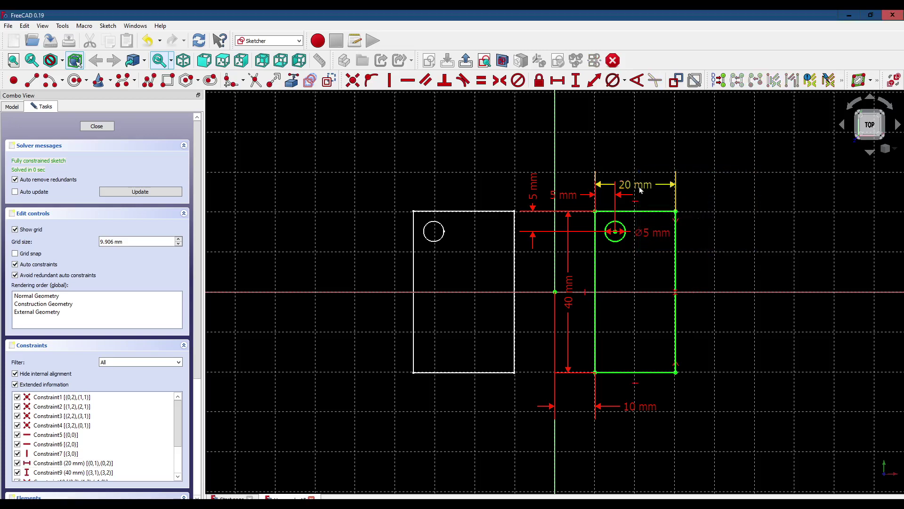
{"action": "key", "text": "ctrl+z"}
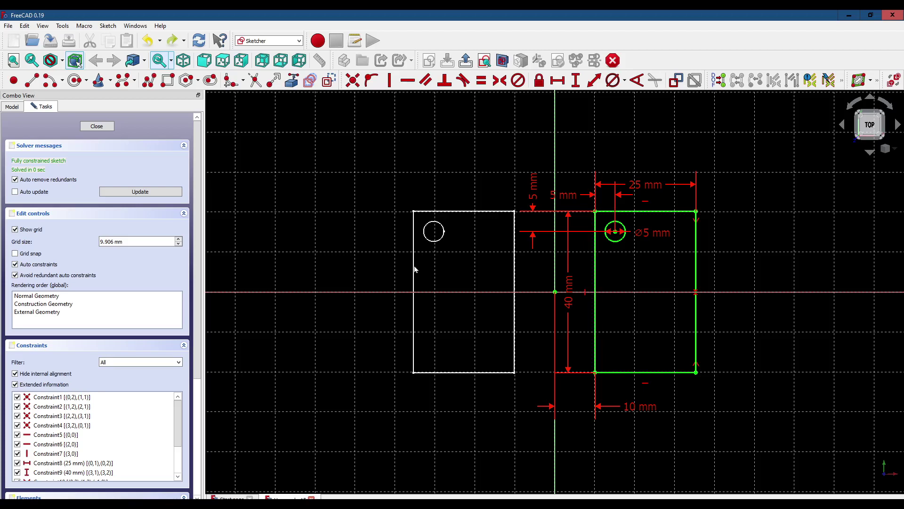
Activate Body-2 and bind Sketch-1's circle, top edge and left edge into a ShapeBinder.
{"action": "left_click", "coordinate": [97, 128]}
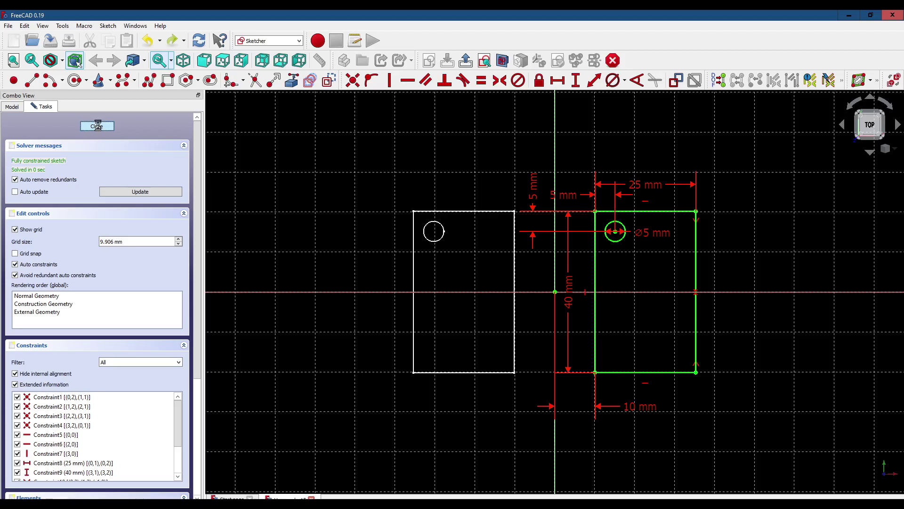
{"action": "double_click", "coordinate": [29, 154]}
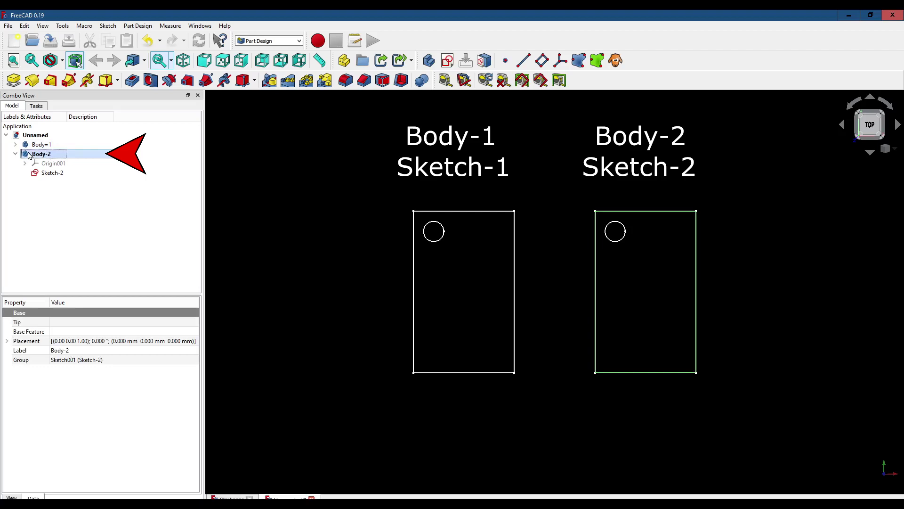
{"action": "left_click", "coordinate": [583, 64]}
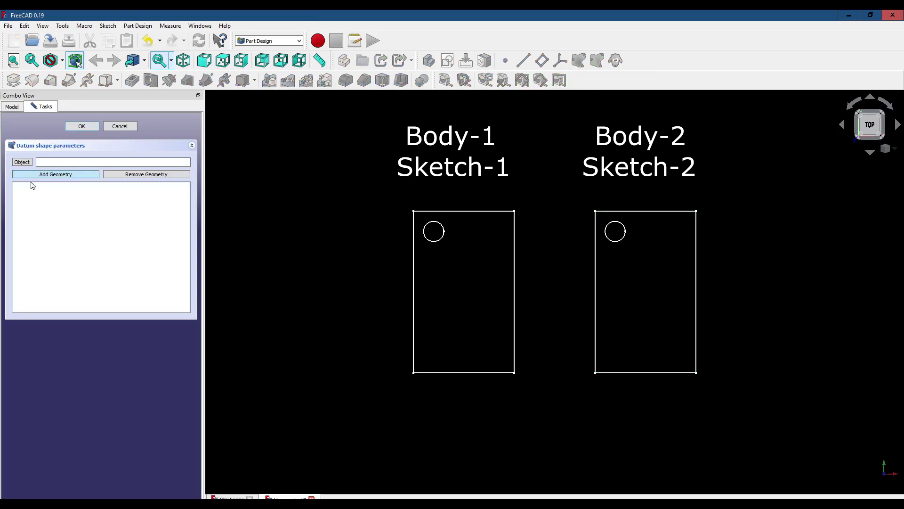
{"action": "left_click", "coordinate": [62, 180]}
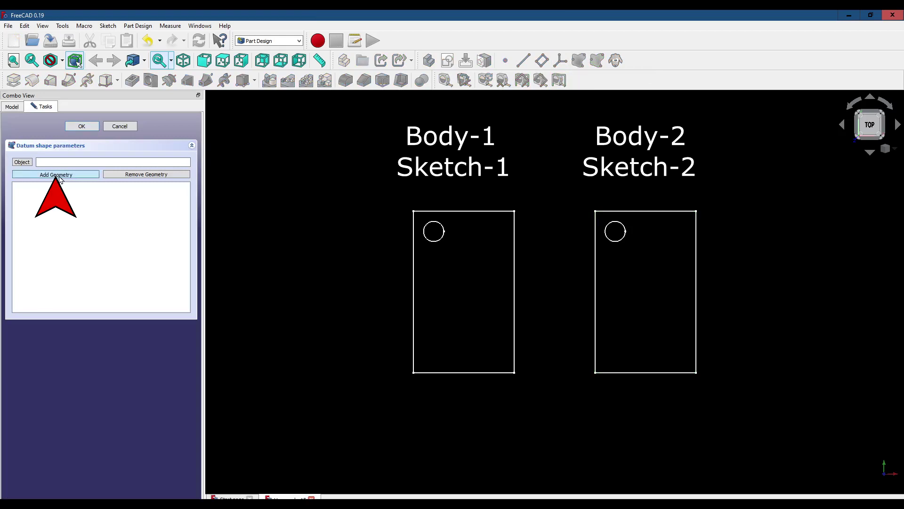
{"action": "left_click", "coordinate": [428, 225]}
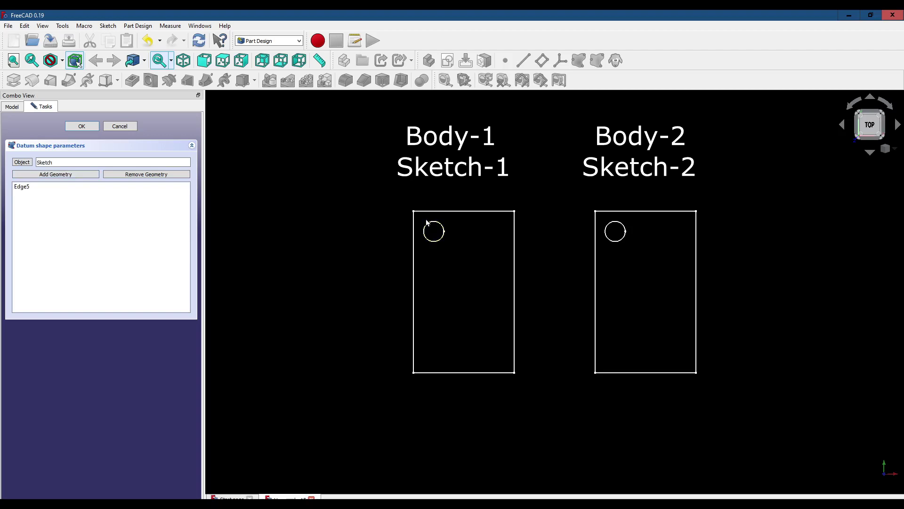
{"action": "left_click", "coordinate": [67, 176]}
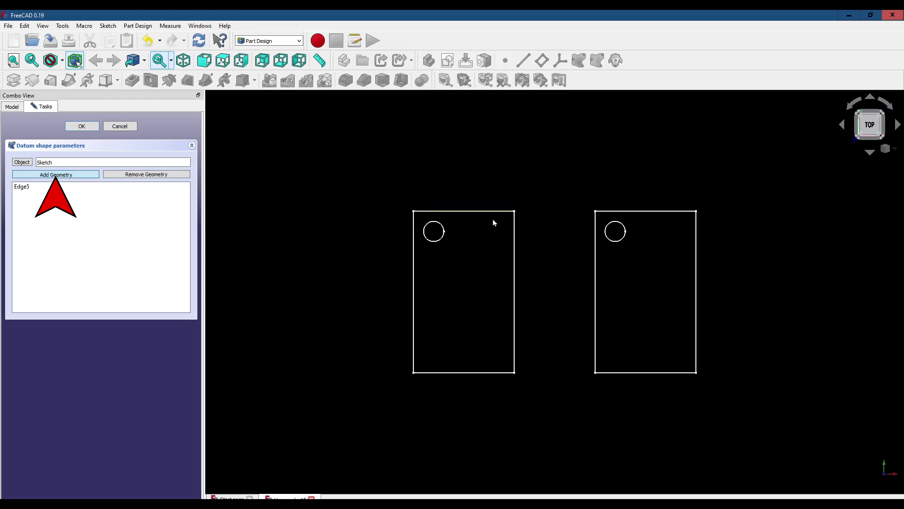
{"action": "left_click", "coordinate": [464, 212]}
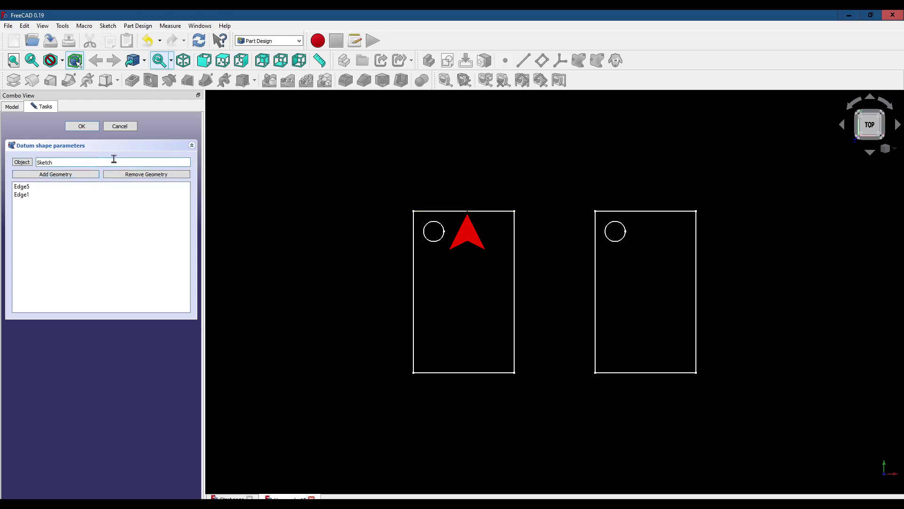
{"action": "left_click", "coordinate": [68, 176]}
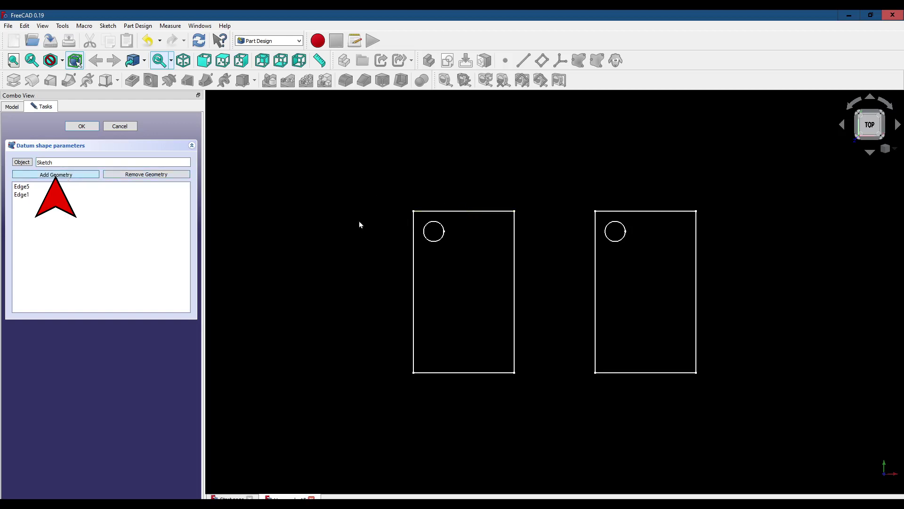
{"action": "left_click", "coordinate": [413, 265]}
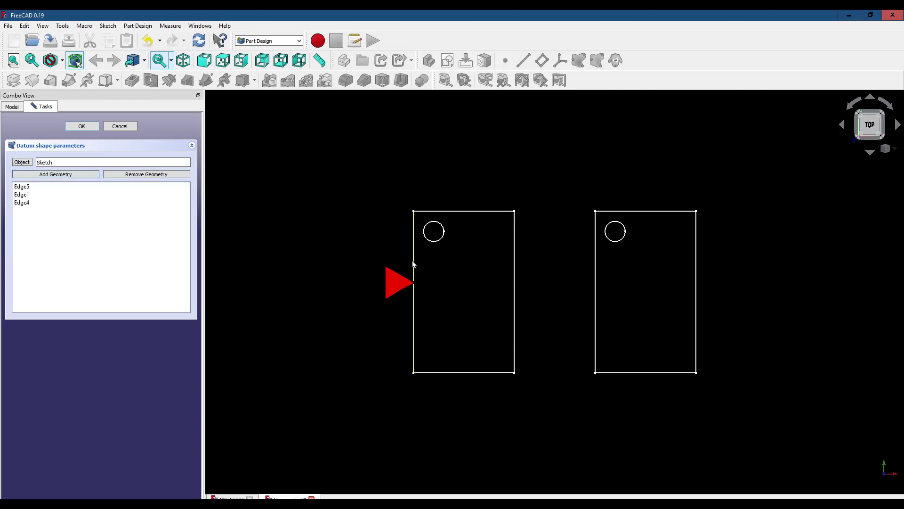
{"action": "left_click", "coordinate": [83, 127]}
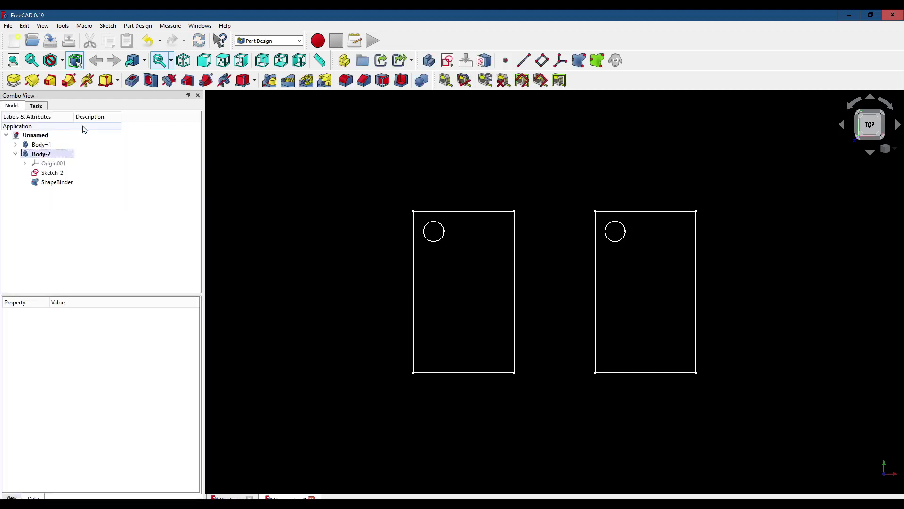
Hide Body-1 with Space and reopen Sketch-2 for editing.
{"action": "left_click", "coordinate": [38, 147]}
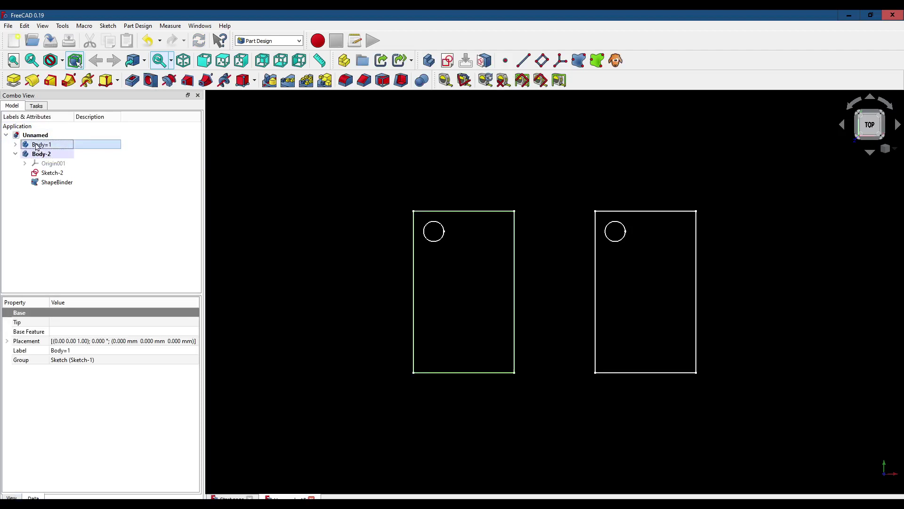
{"action": "key", "text": "space"}
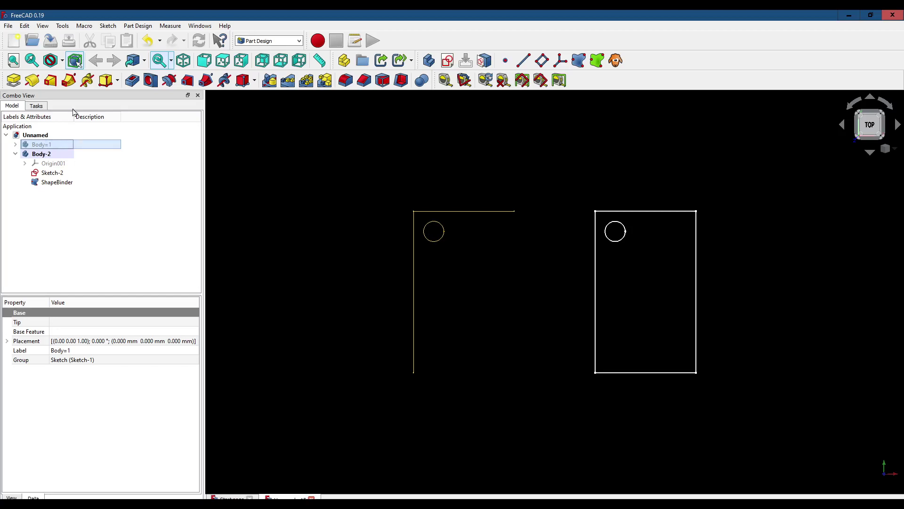
{"action": "double_click", "coordinate": [53, 173]}
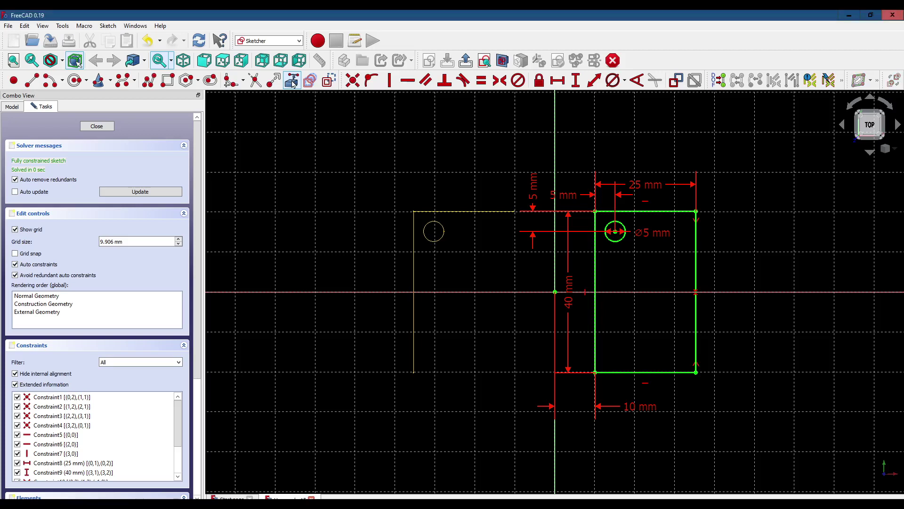
Import the binder's left edge as external geometry and draw a circle in the rectangle's lower half.
{"action": "left_click", "coordinate": [291, 82]}
{"action": "left_click", "coordinate": [416, 223]}
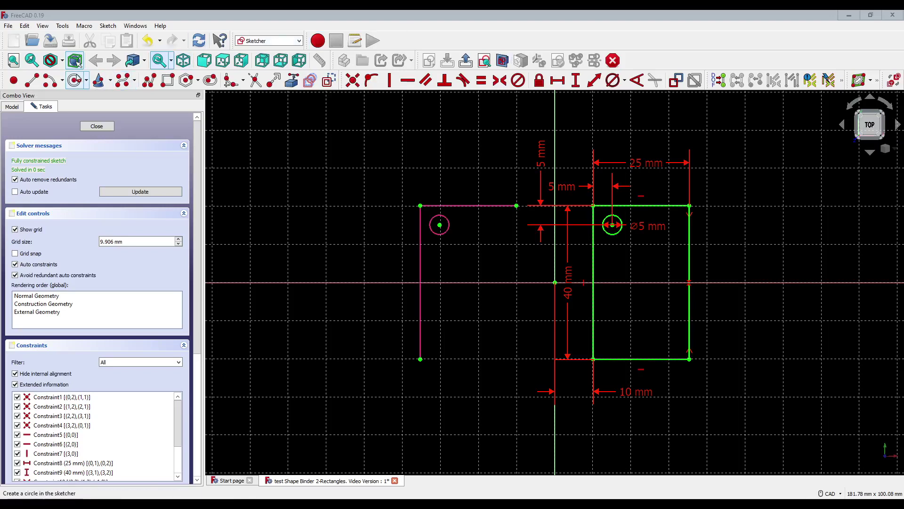
{"action": "left_click", "coordinate": [75, 80]}
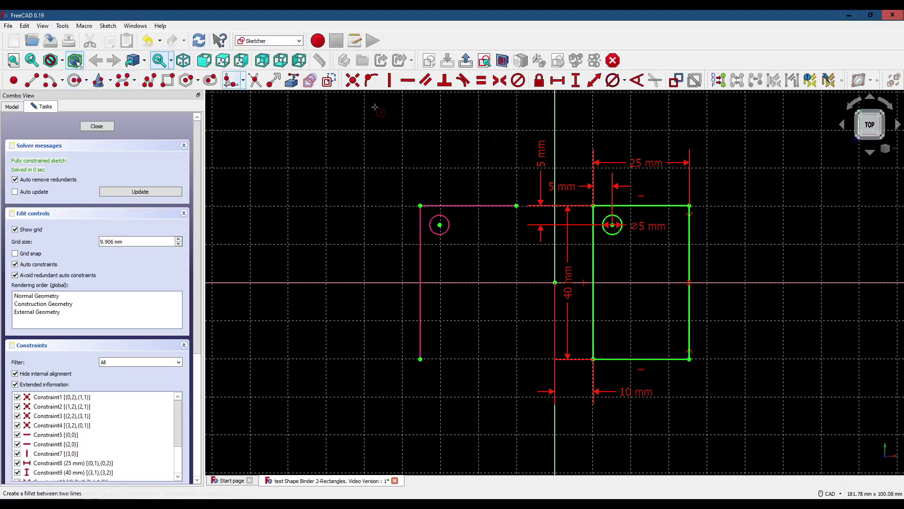
{"action": "left_click", "coordinate": [646, 310]}
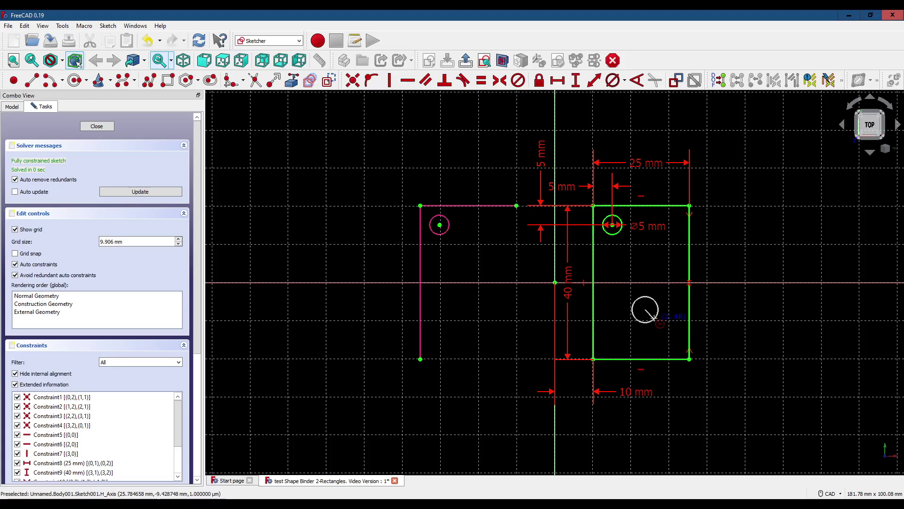
{"action": "left_click", "coordinate": [654, 321]}
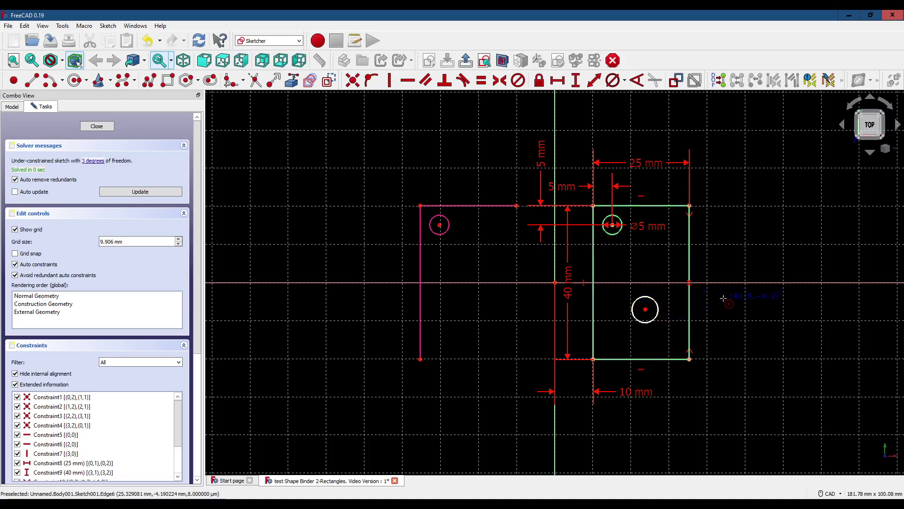
{"action": "left_click", "coordinate": [645, 310]}
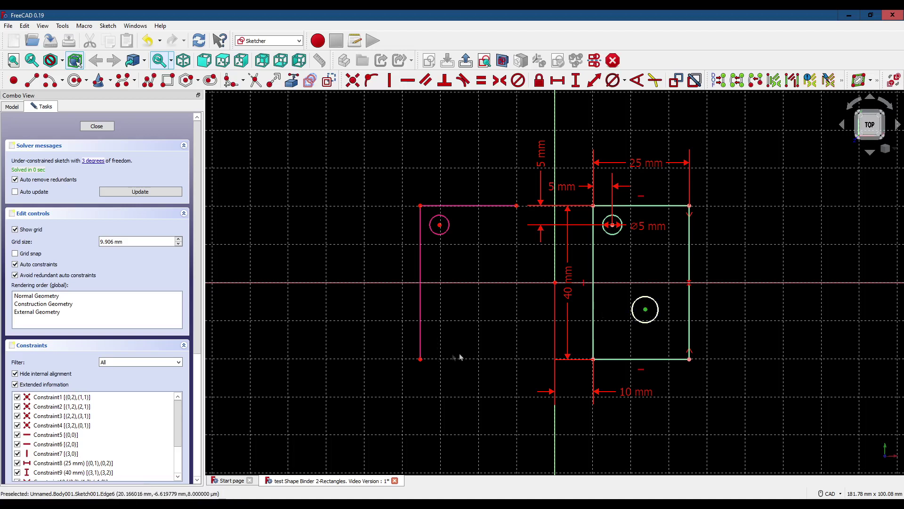
Add a 60 mm horizontal distance from the left outline's bottom-left vertex to the circle centre, placed lower.
{"action": "left_click", "coordinate": [422, 359]}
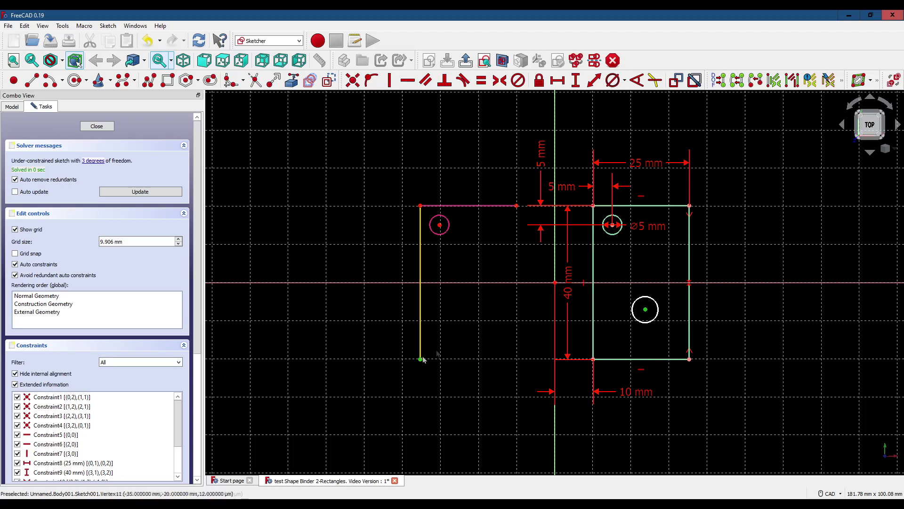
{"action": "left_click", "coordinate": [558, 81]}
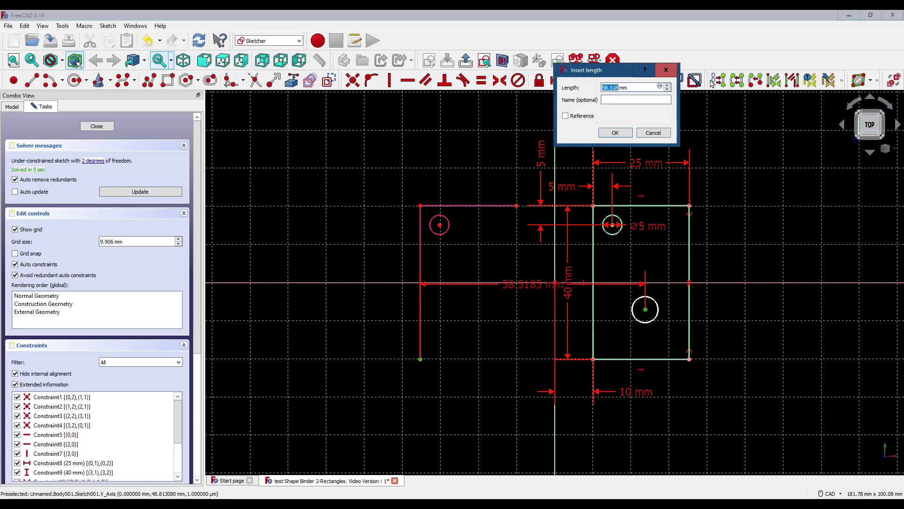
{"action": "type", "text": "60"}
{"action": "key", "text": "Return"}
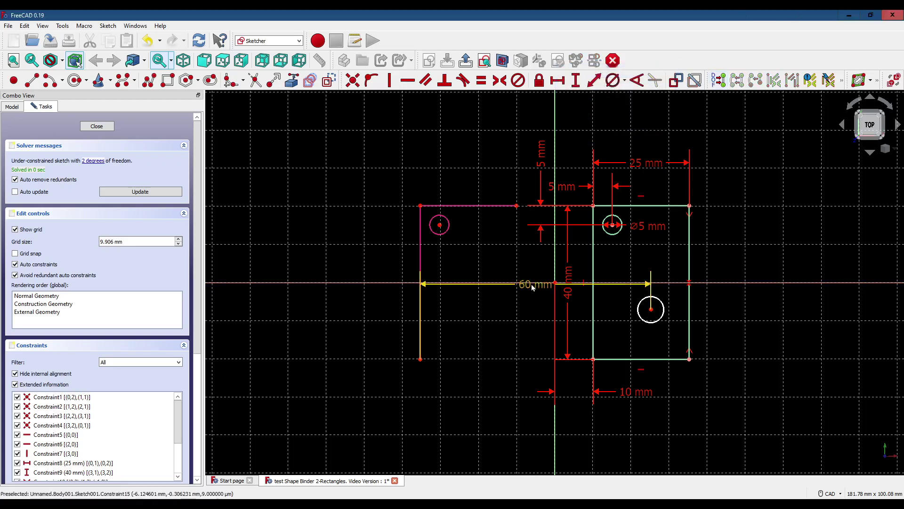
{"action": "left_click_drag", "start_coordinate": [531, 284], "coordinate": [521, 433]}
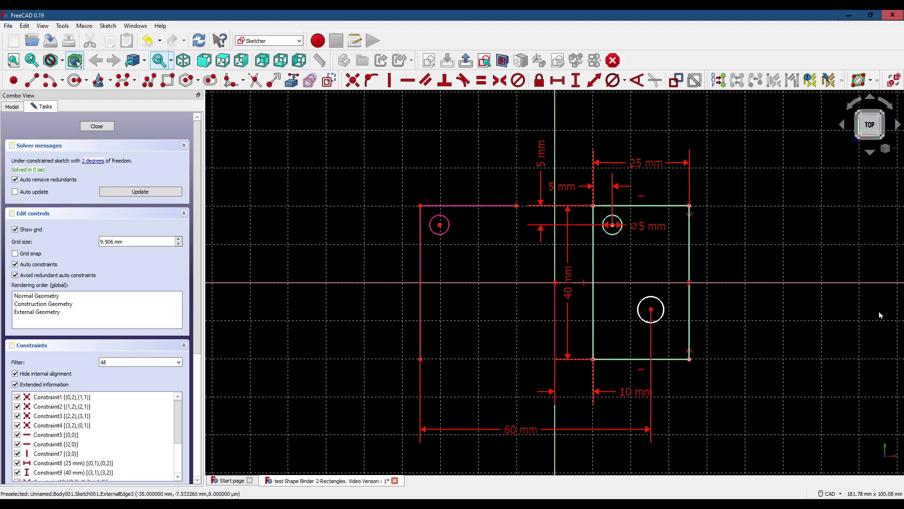
Undo the 60 mm distance and extra circle, then delete both 5 mm dimensions.
{"action": "key", "text": "ctrl+z"}
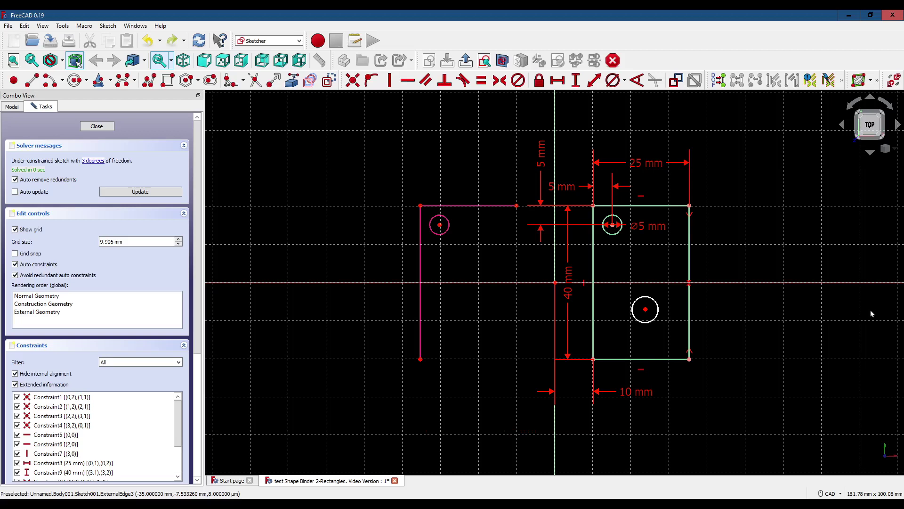
{"action": "key", "text": "ctrl+z"}
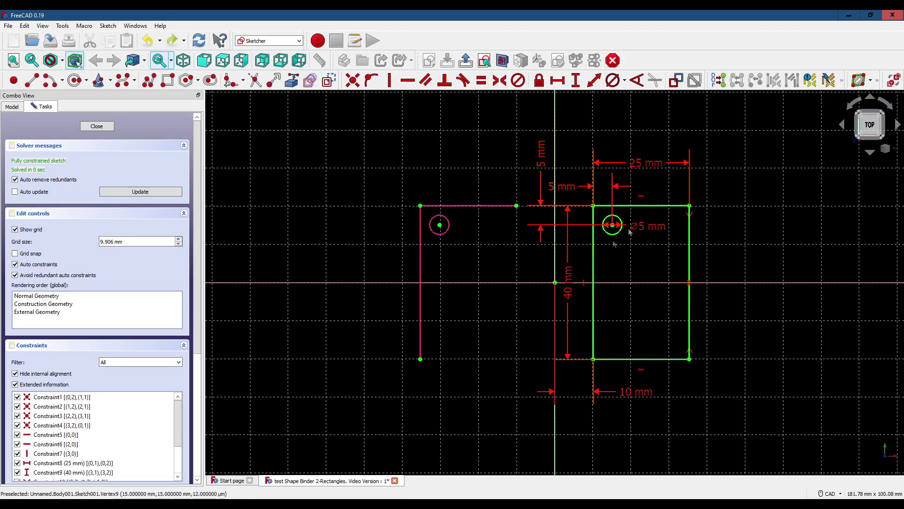
{"action": "left_click", "coordinate": [571, 189]}
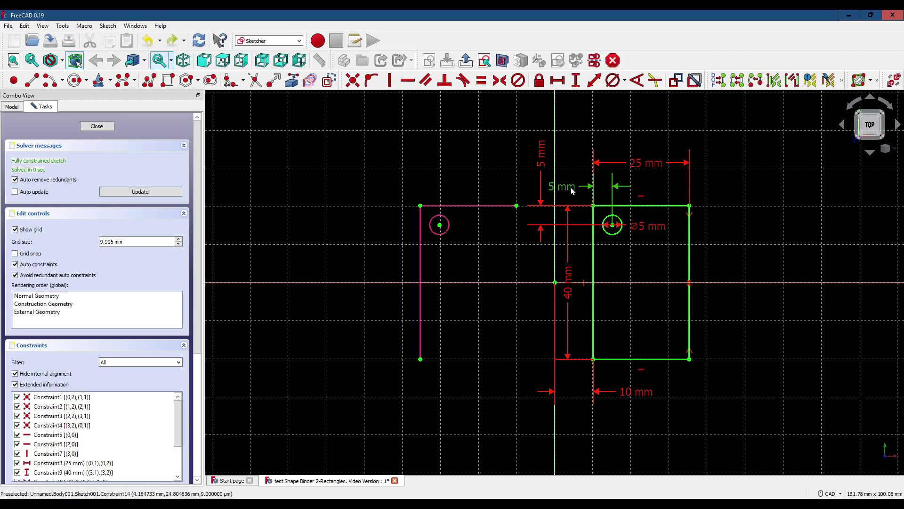
{"action": "key", "text": "Delete"}
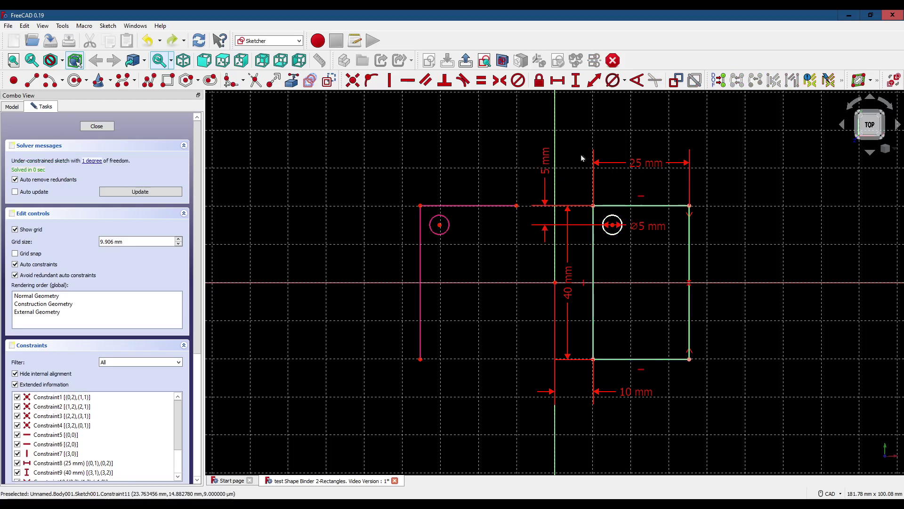
{"action": "left_click", "coordinate": [548, 170]}
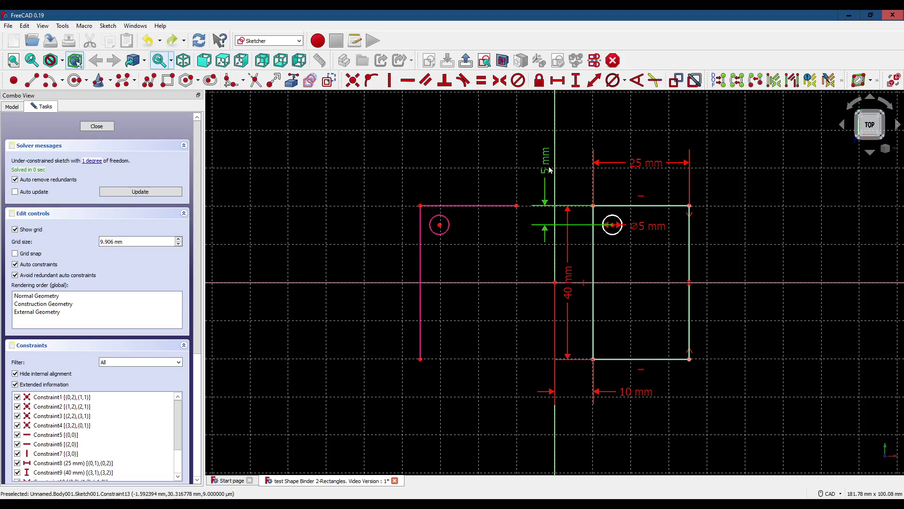
{"action": "key", "text": "Delete"}
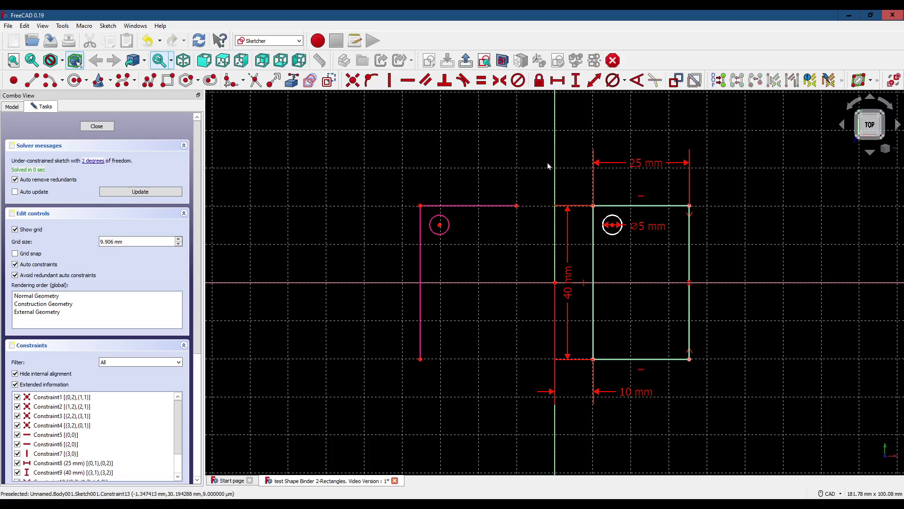
Start a horizontal distance constraint between the two circle centres.
{"action": "left_click", "coordinate": [612, 225]}
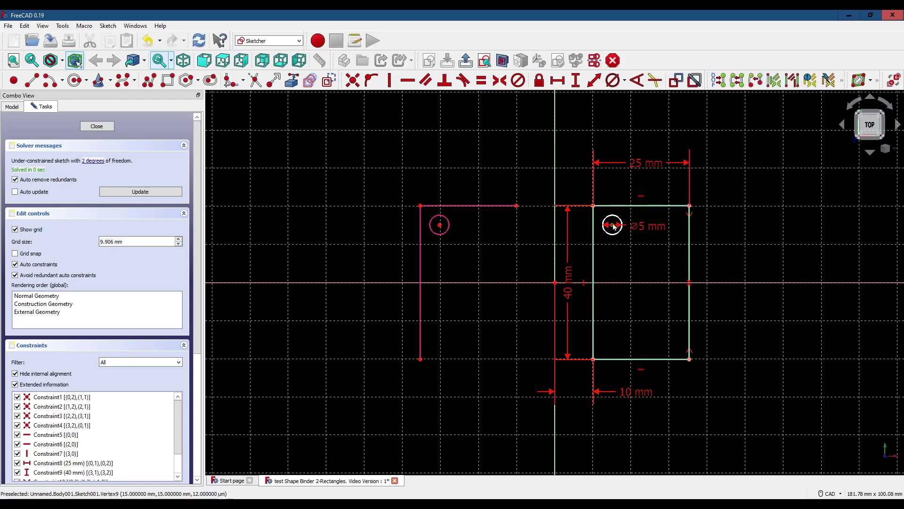
{"action": "left_click", "coordinate": [440, 226]}
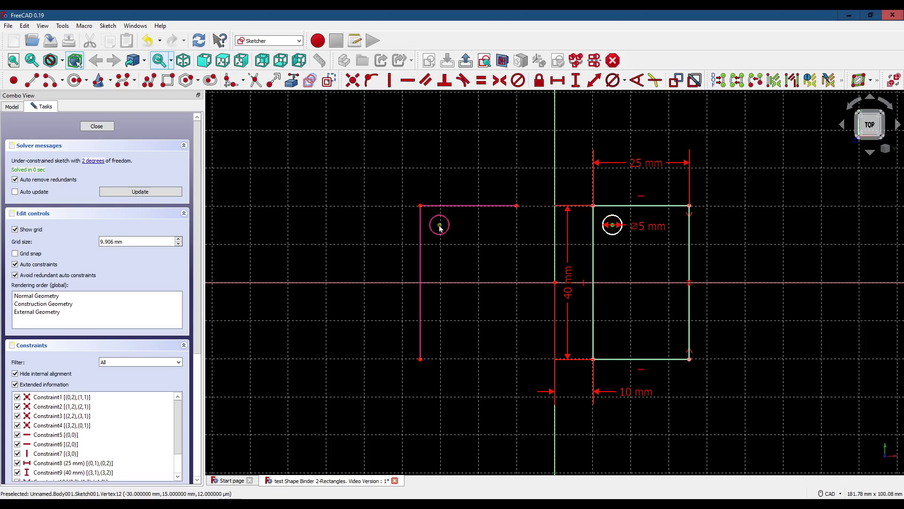
{"action": "left_click", "coordinate": [556, 81]}
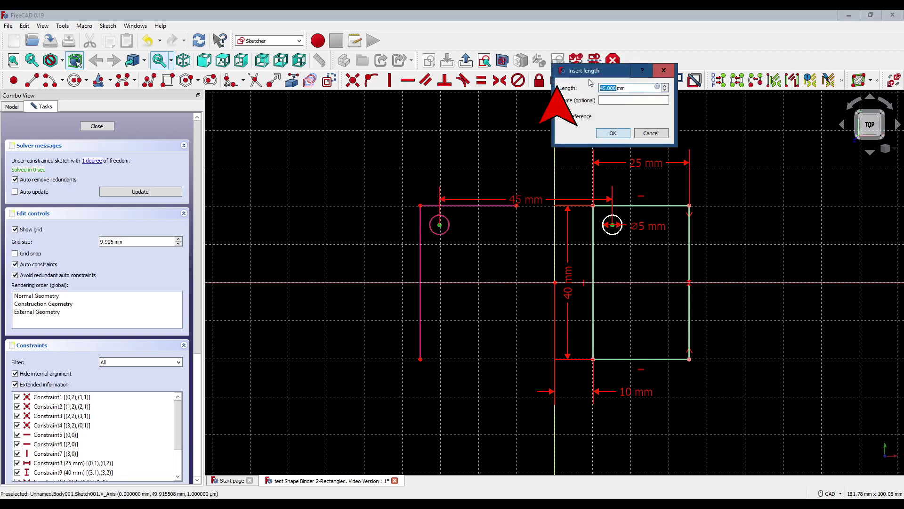
Accept the 45 mm centre distance, place it above, and make both circle centres horizontally level.
{"action": "left_click", "coordinate": [613, 134]}
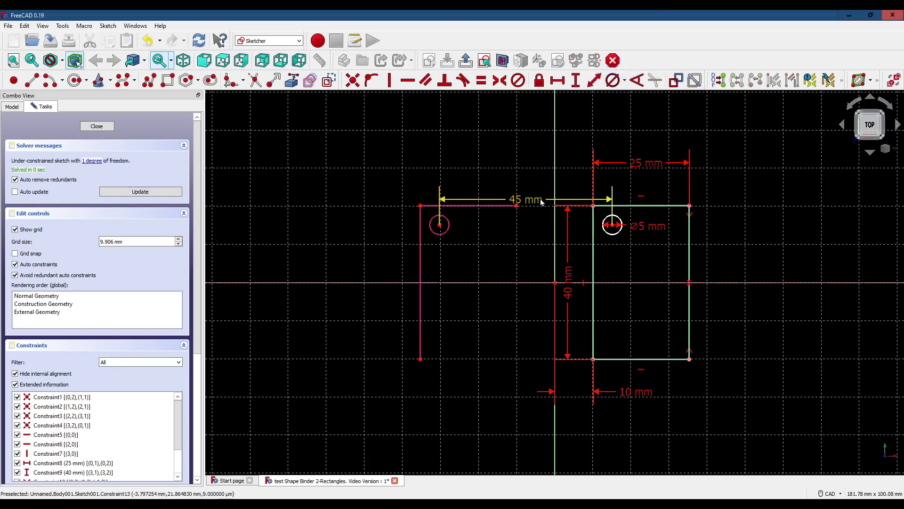
{"action": "left_click_drag", "start_coordinate": [541, 202], "coordinate": [535, 133]}
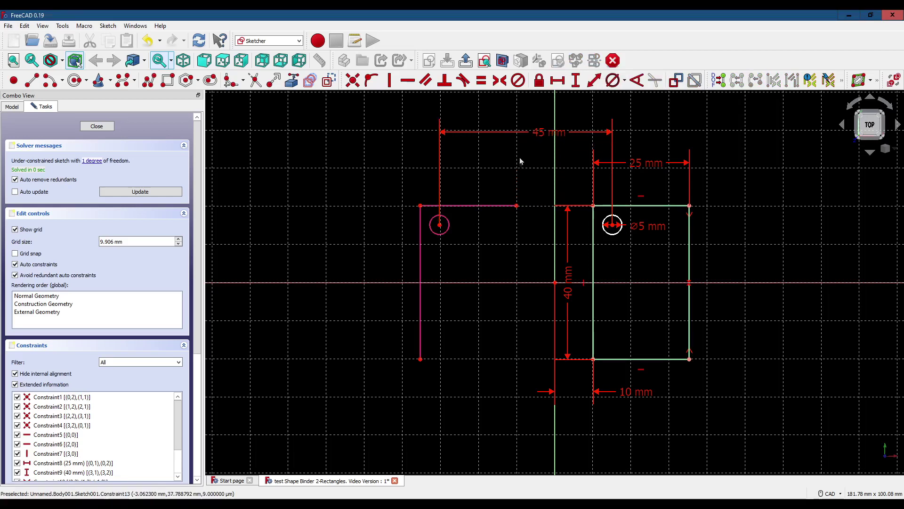
{"action": "left_click", "coordinate": [439, 225]}
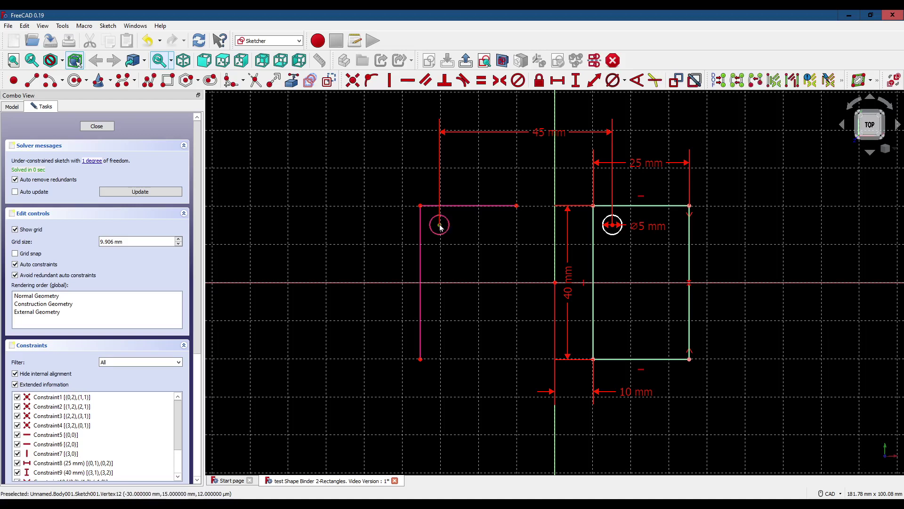
{"action": "left_click", "coordinate": [613, 225]}
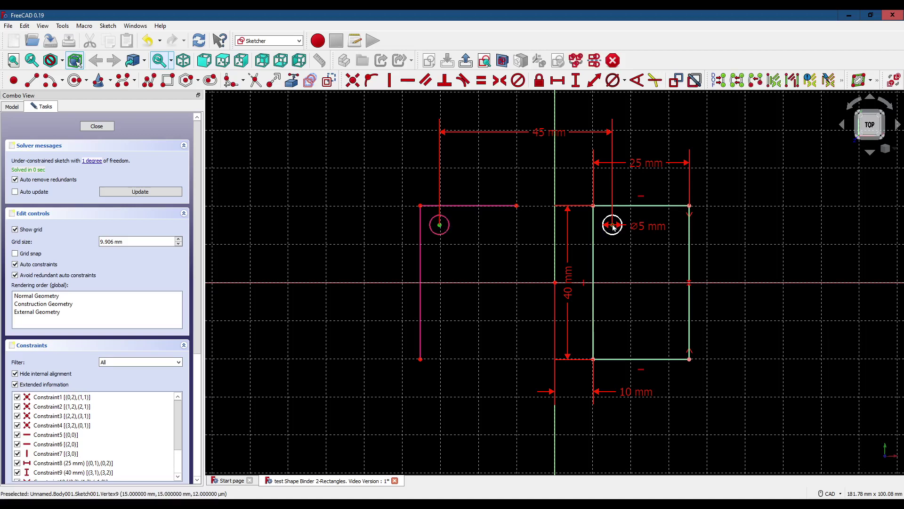
{"action": "left_click", "coordinate": [410, 82]}
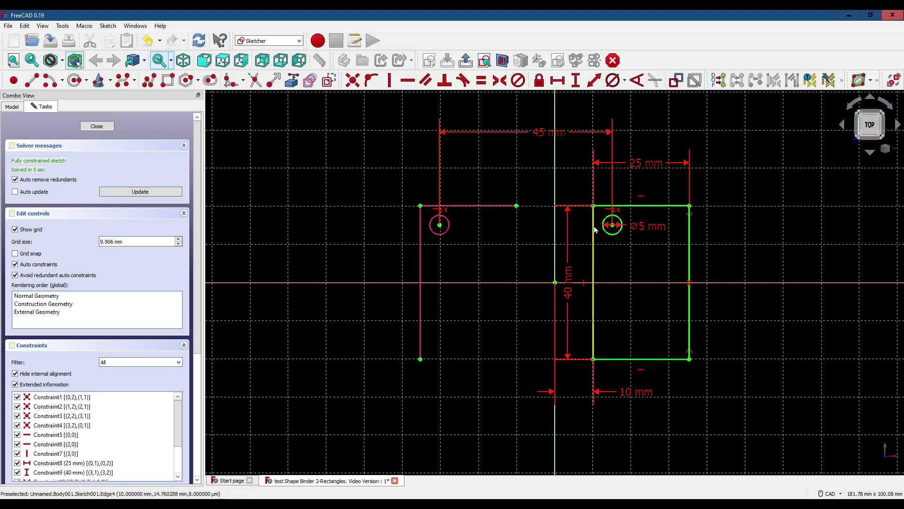
Close Sketch-2, show Body=1 again, and start editing Sketch-1.
{"action": "left_click", "coordinate": [98, 126]}
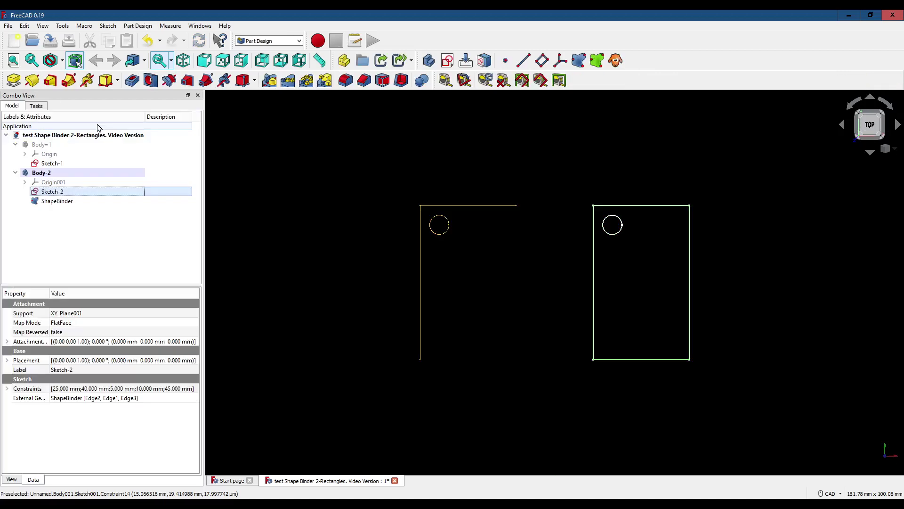
{"action": "left_click", "coordinate": [158, 144]}
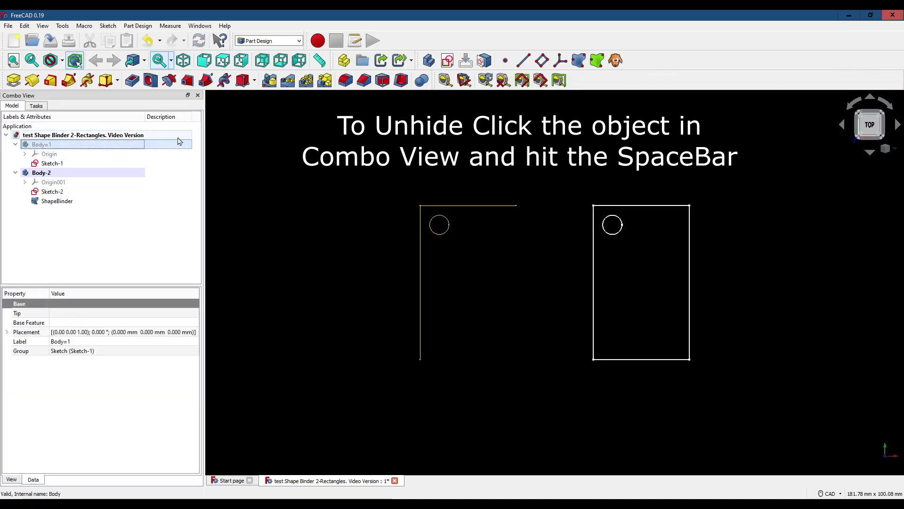
{"action": "key", "text": "space"}
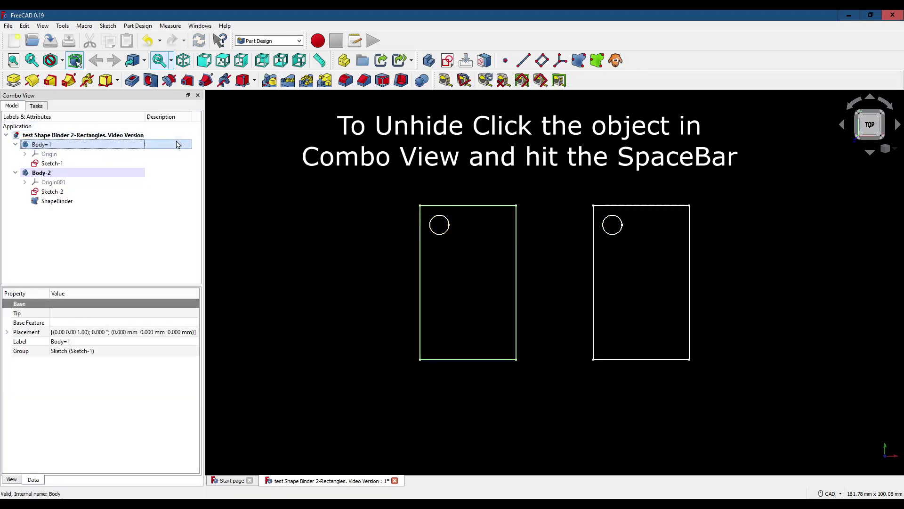
{"action": "double_click", "coordinate": [52, 163]}
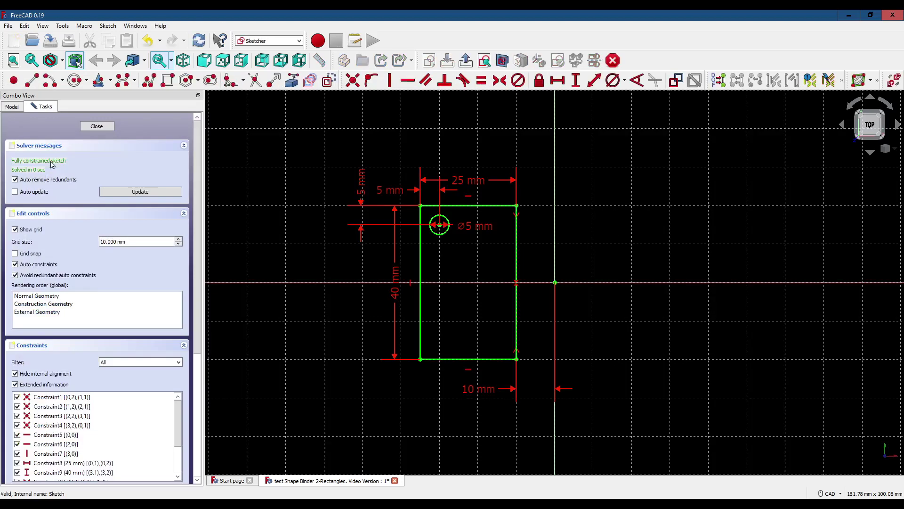
Delete both 5 mm dimensions in Sketch-1, move the circle to the lower right, and close.
{"action": "left_click", "coordinate": [395, 192]}
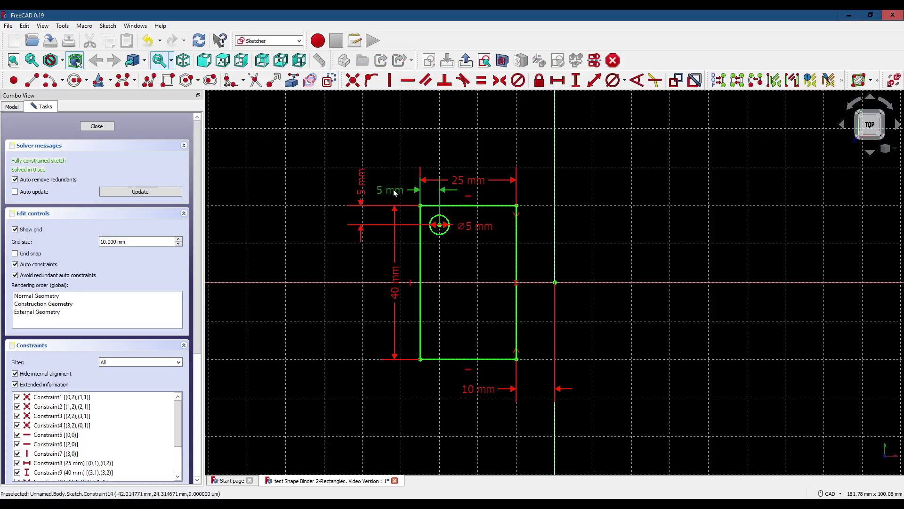
{"action": "key", "text": "Delete"}
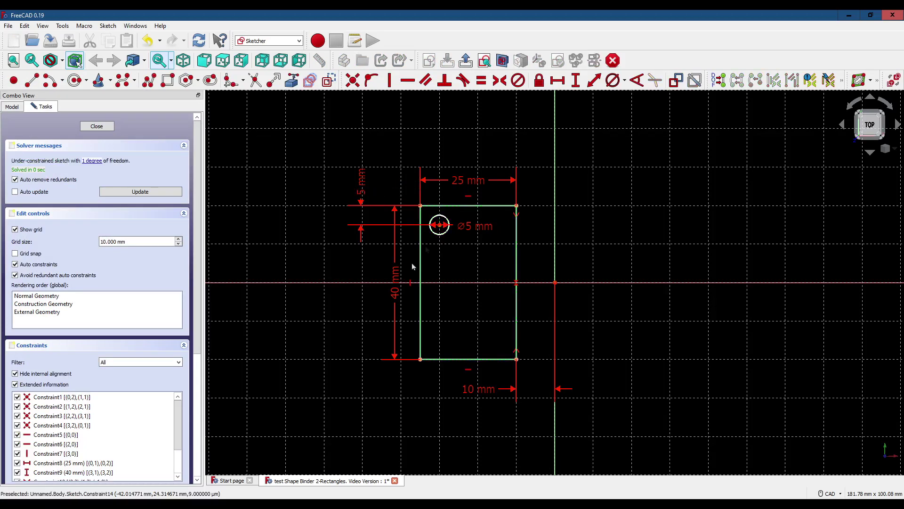
{"action": "left_click", "coordinate": [363, 189]}
{"action": "key", "text": "Delete"}
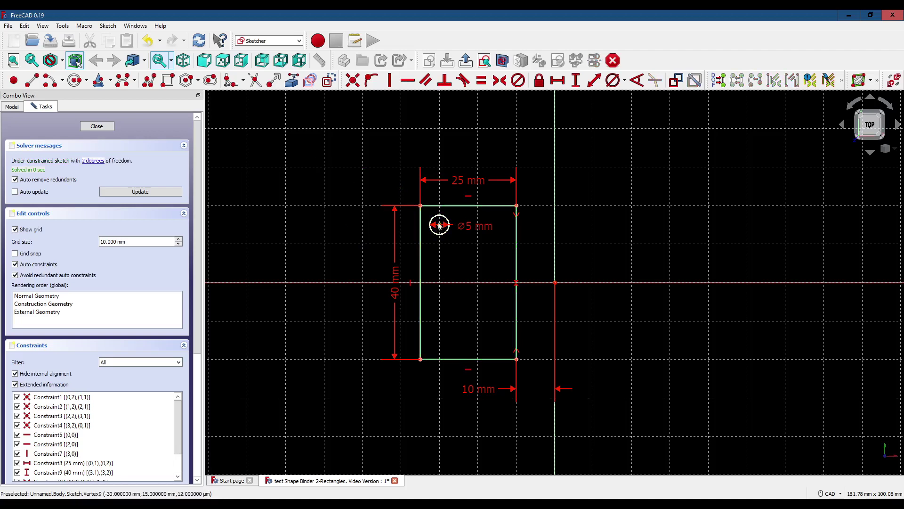
{"action": "left_click_drag", "start_coordinate": [440, 227], "coordinate": [489, 332]}
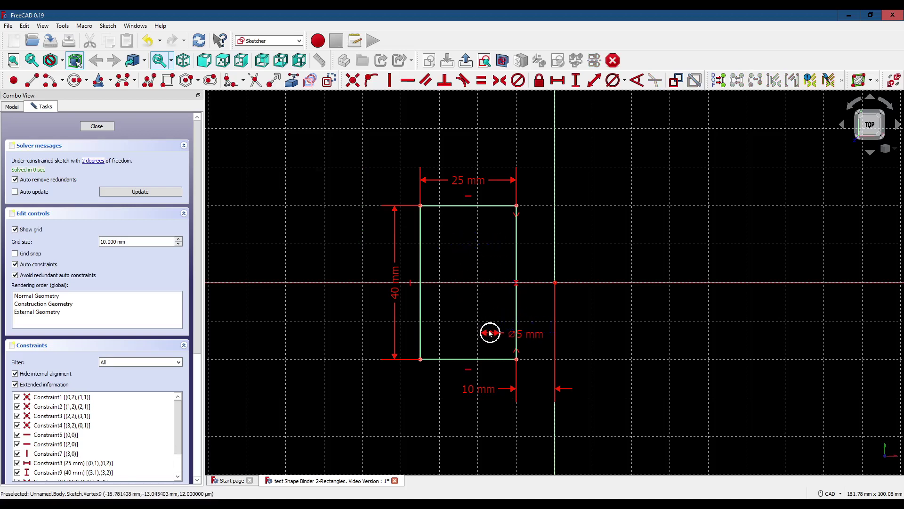
{"action": "left_click", "coordinate": [97, 126]}
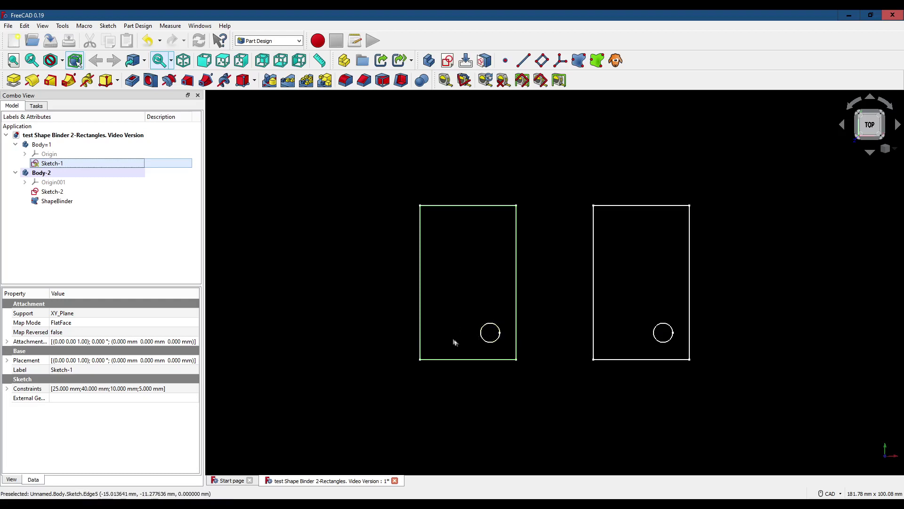
{"action": "left_click", "coordinate": [497, 330]}
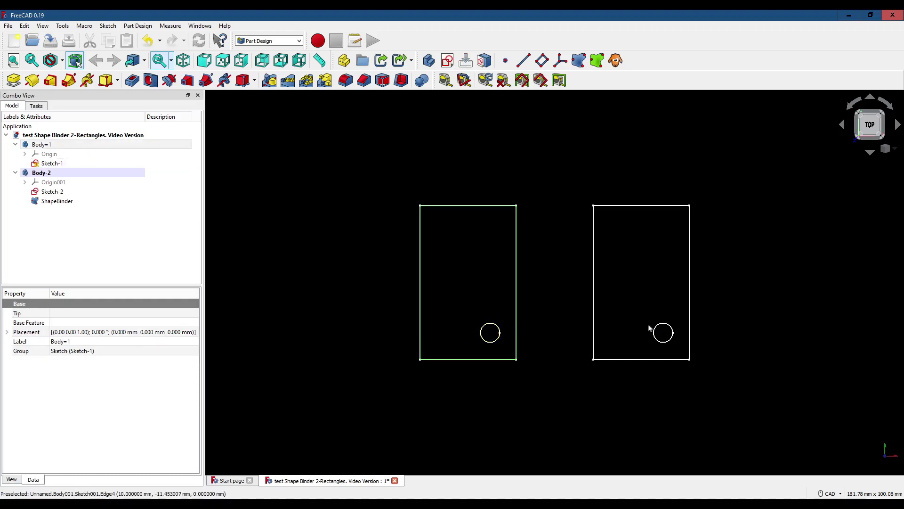
{"action": "left_click", "coordinate": [653, 339]}
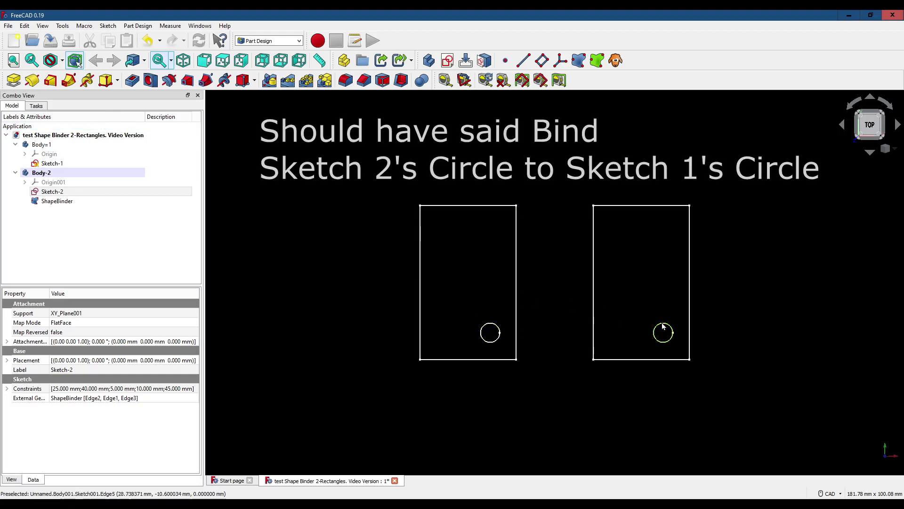
In Sketch-1, undo the circle move back to the top-left and close the sketch.
{"action": "double_click", "coordinate": [60, 164]}
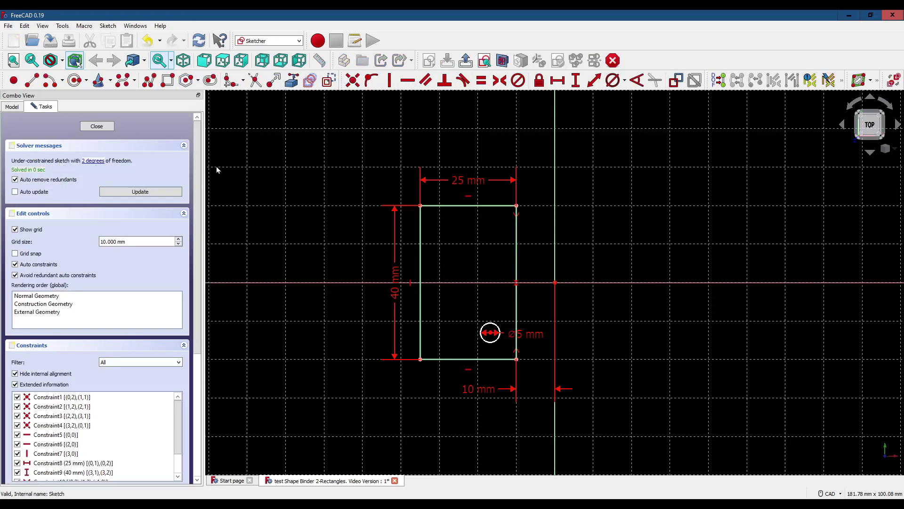
{"action": "key", "text": "ctrl+z"}
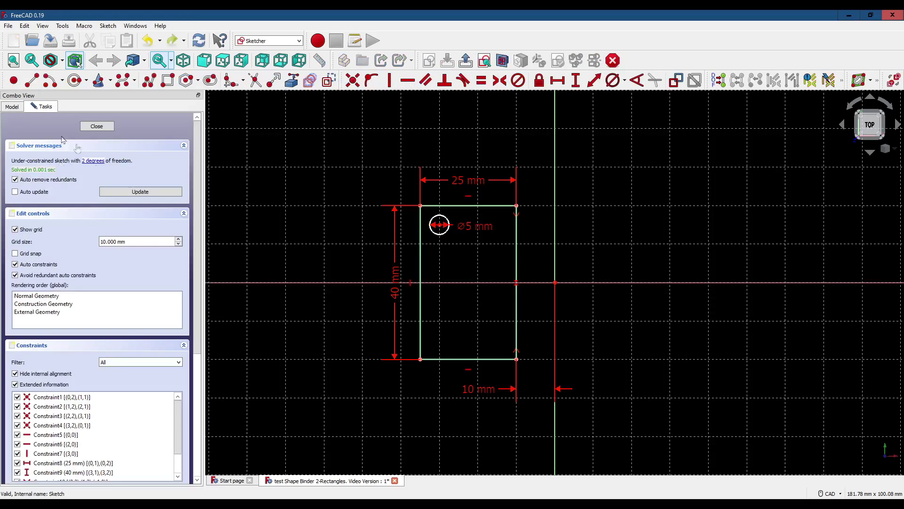
{"action": "left_click", "coordinate": [96, 126]}
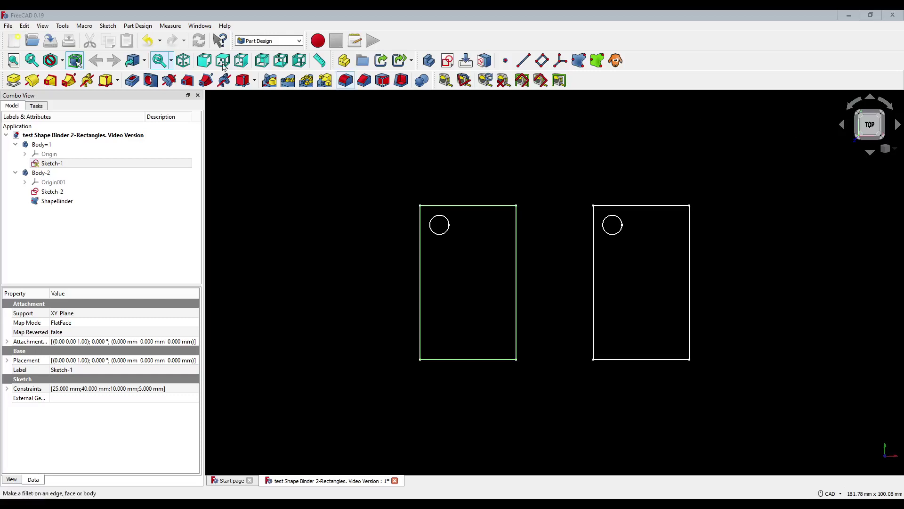
Delete Sketch-1's Ø5 constraint and add a 5 mm vertical distance from the top-left corner to the centre.
{"action": "double_click", "coordinate": [68, 164]}
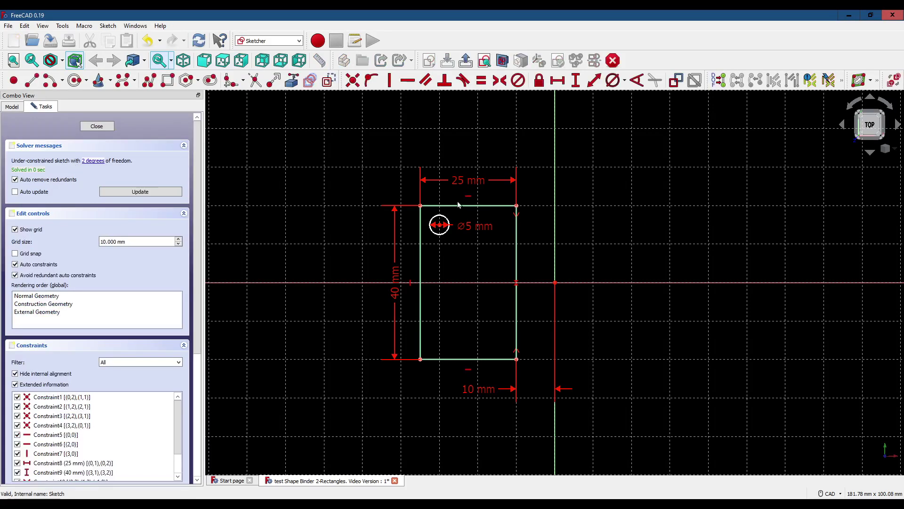
{"action": "left_click", "coordinate": [468, 226]}
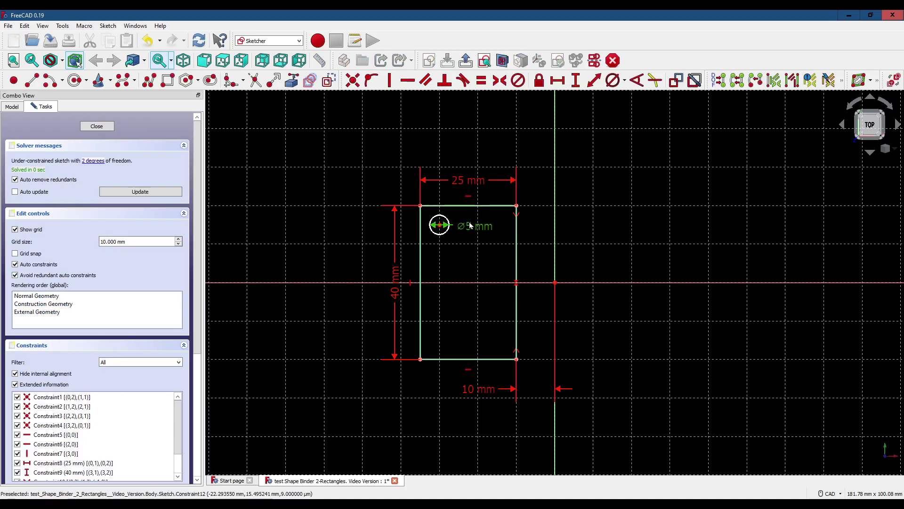
{"action": "key", "text": "Delete"}
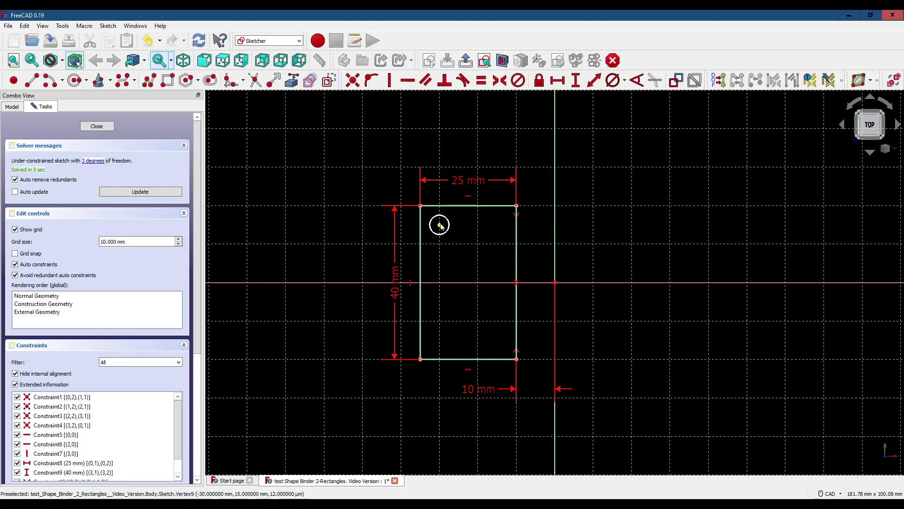
{"action": "left_click", "coordinate": [439, 225]}
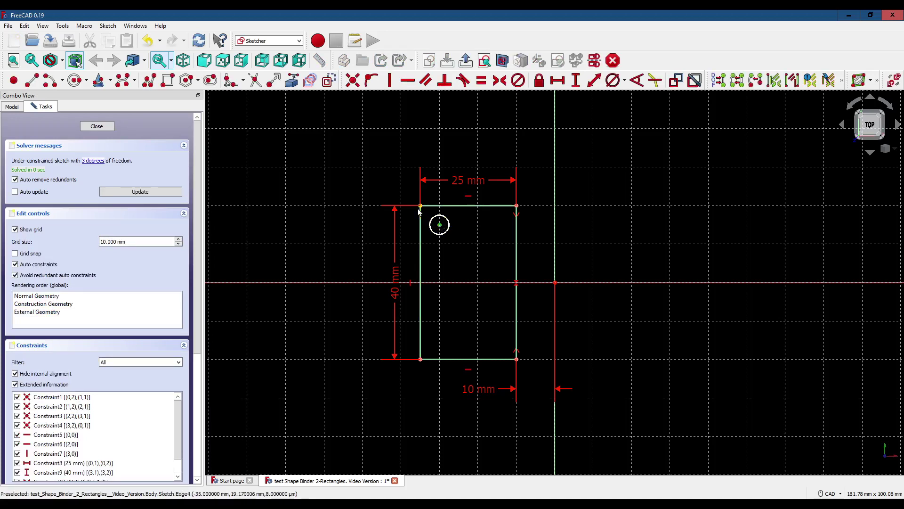
{"action": "left_click", "coordinate": [420, 205]}
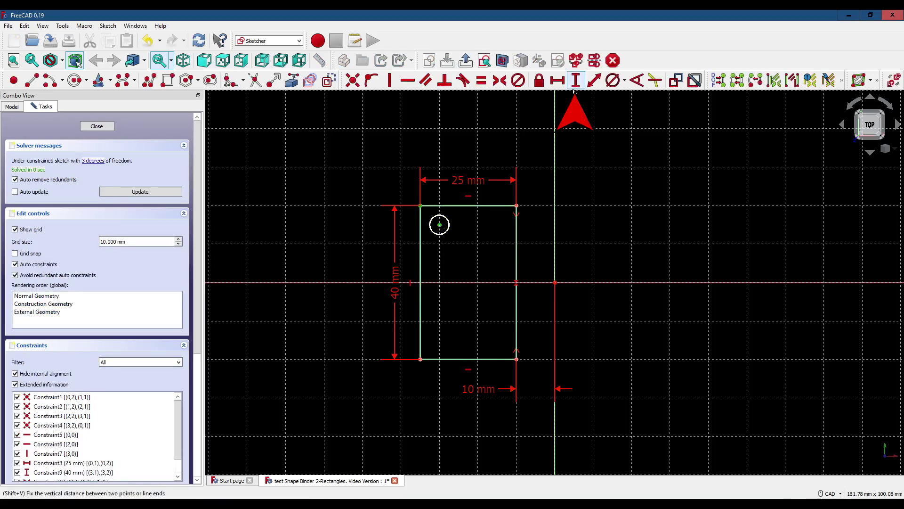
{"action": "left_click", "coordinate": [576, 81]}
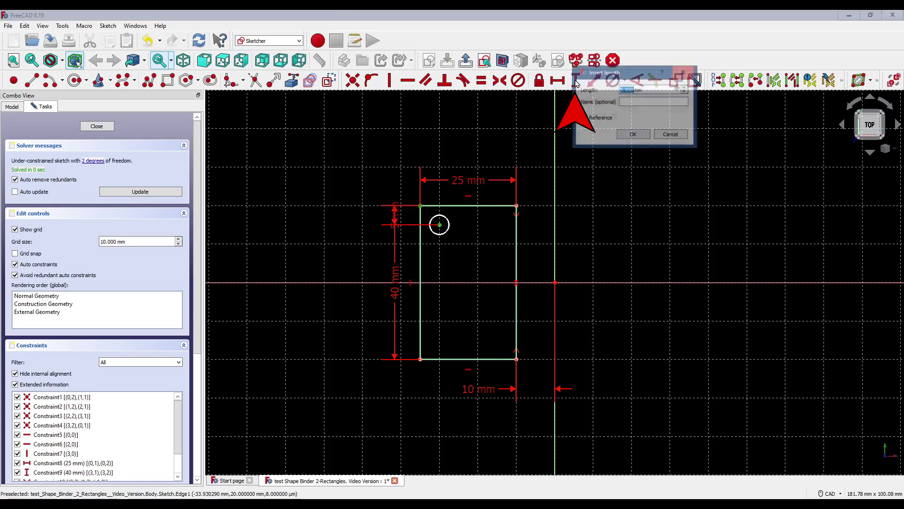
{"action": "left_click", "coordinate": [633, 134]}
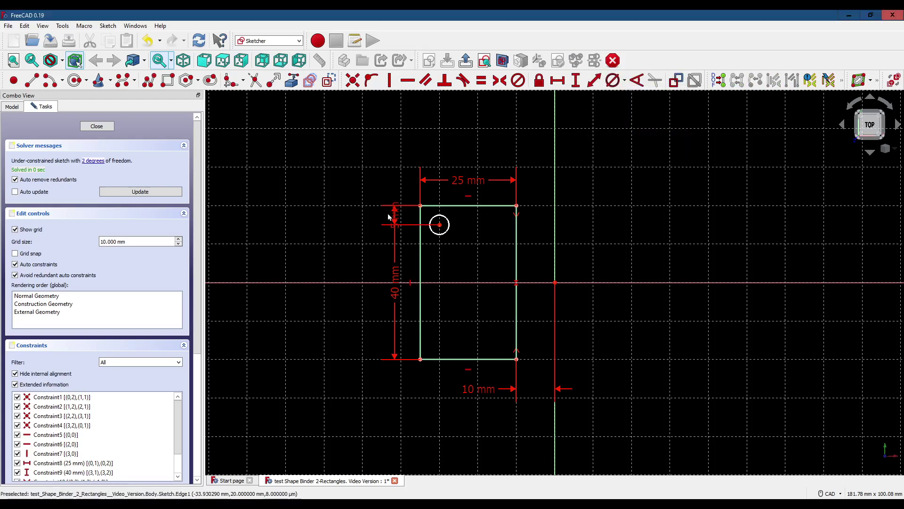
{"action": "left_click_drag", "start_coordinate": [398, 216], "coordinate": [377, 137]}
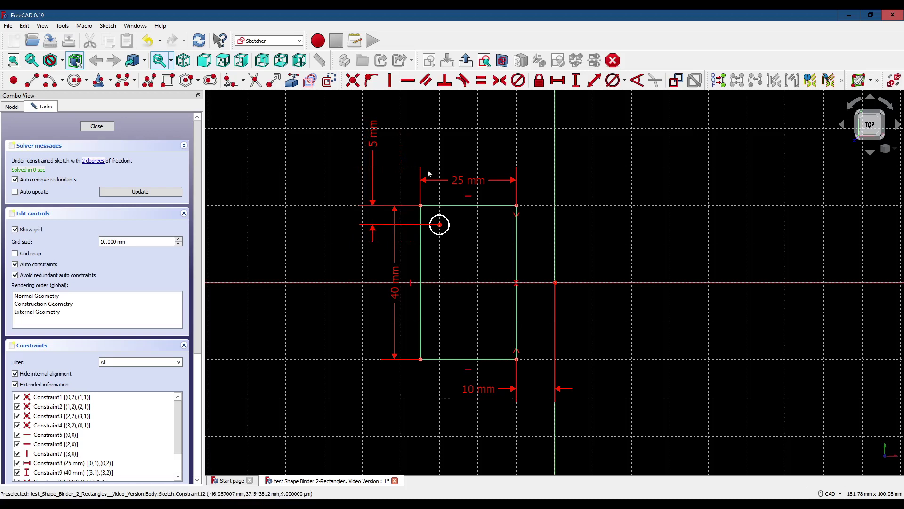
Add a 5 mm horizontal distance from the corner to the circle centre and close the sketch.
{"action": "left_click", "coordinate": [439, 225]}
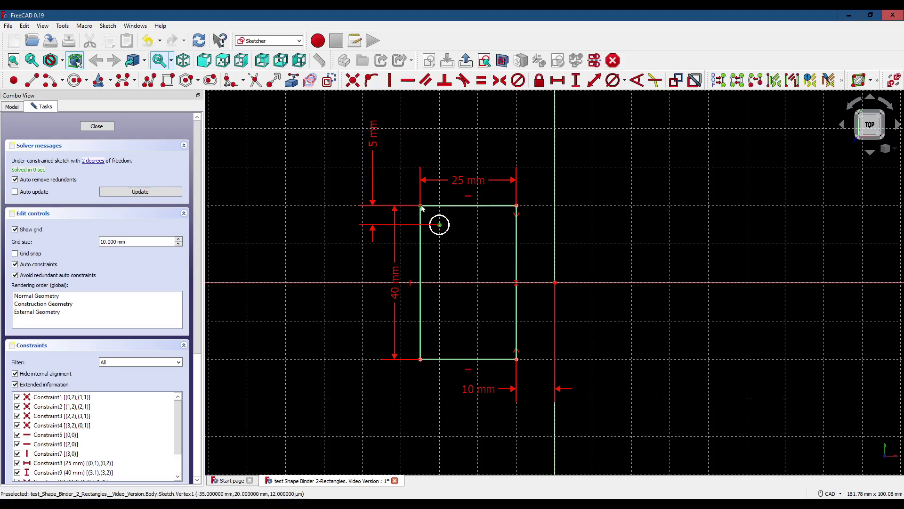
{"action": "left_click", "coordinate": [556, 81]}
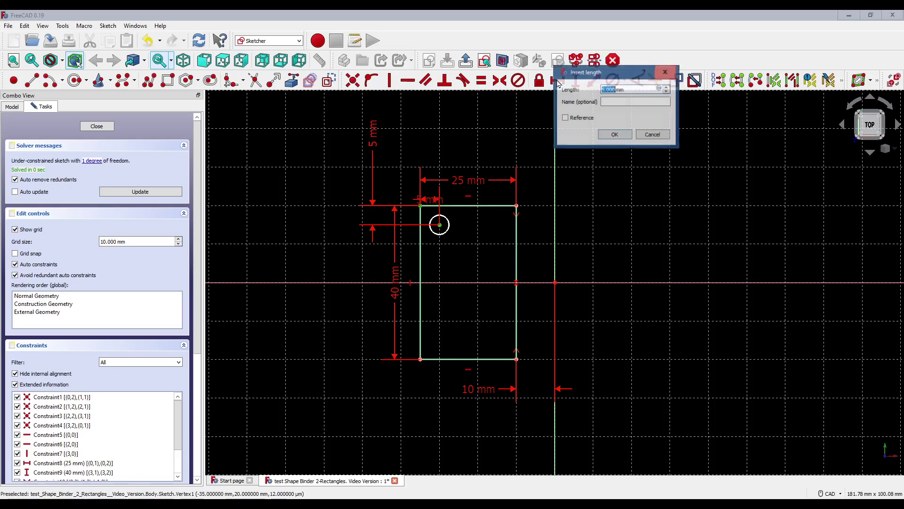
{"action": "left_click", "coordinate": [618, 135]}
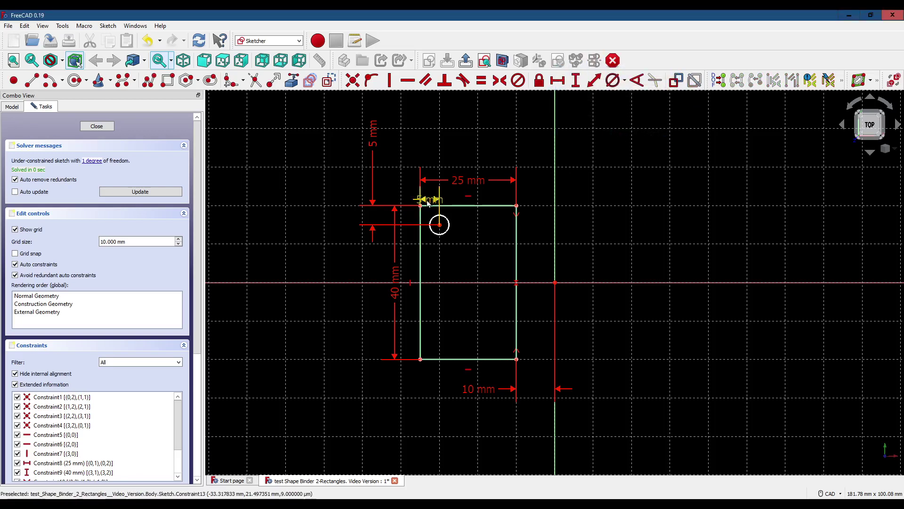
{"action": "left_click_drag", "start_coordinate": [428, 203], "coordinate": [376, 177]}
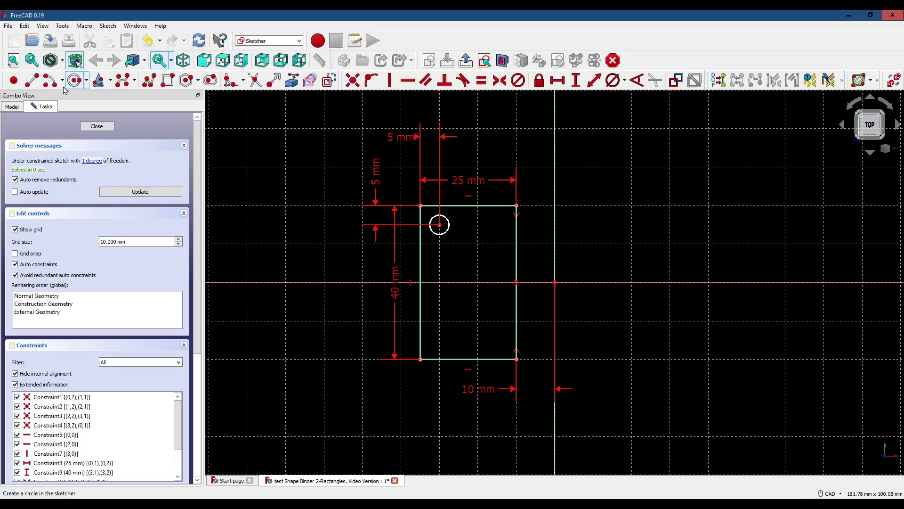
{"action": "left_click", "coordinate": [97, 127]}
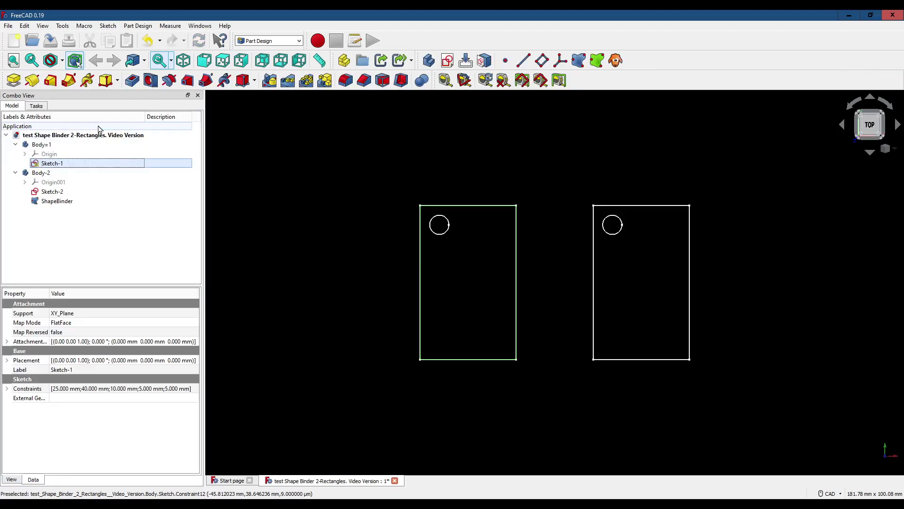
In Sketch-2, replace the Ø5 diameter with an Equal constraint to the bound circle, then close.
{"action": "double_click", "coordinate": [64, 192]}
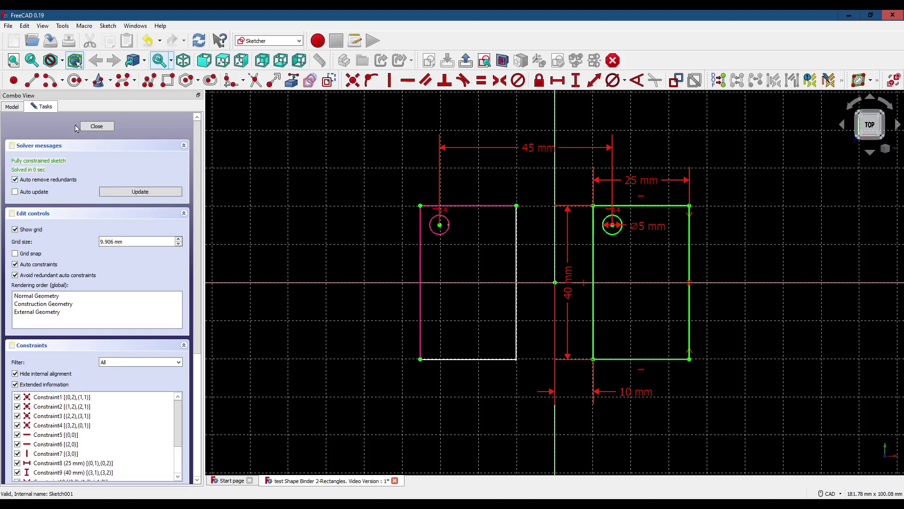
{"action": "left_click", "coordinate": [656, 230]}
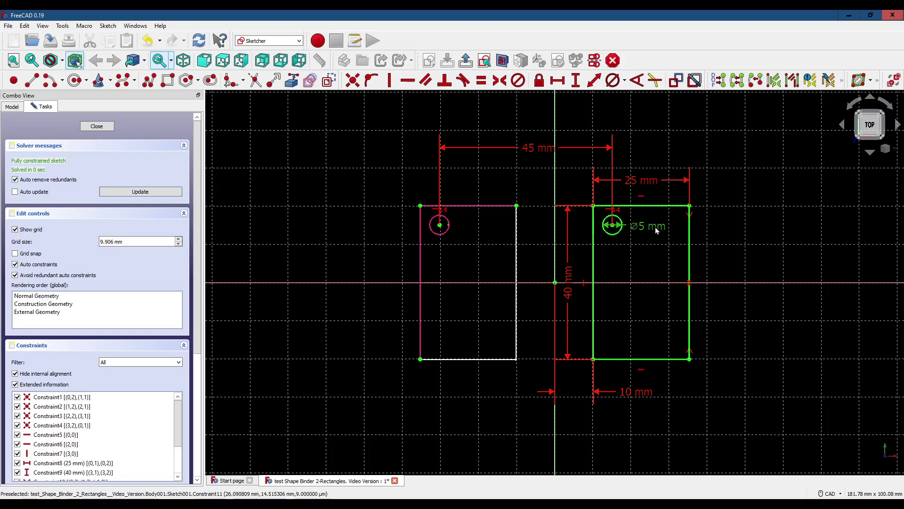
{"action": "key", "text": "Delete"}
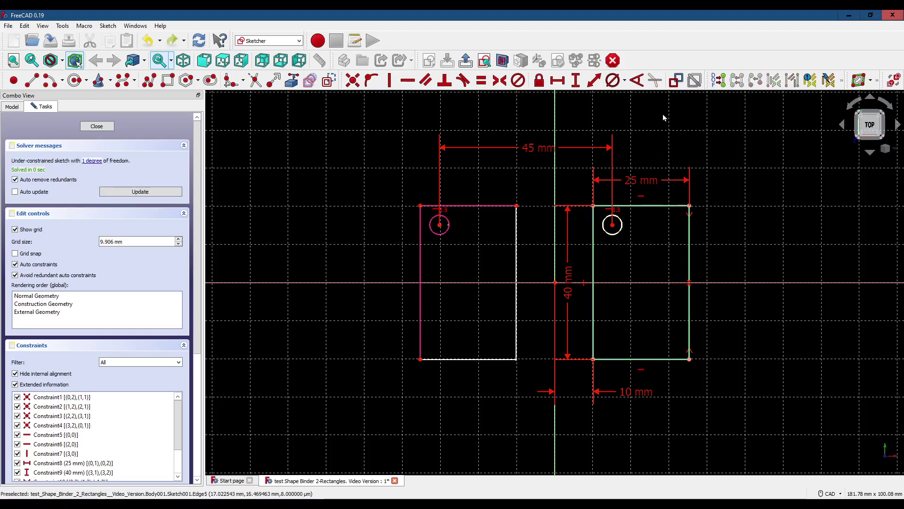
{"action": "left_click", "coordinate": [623, 228]}
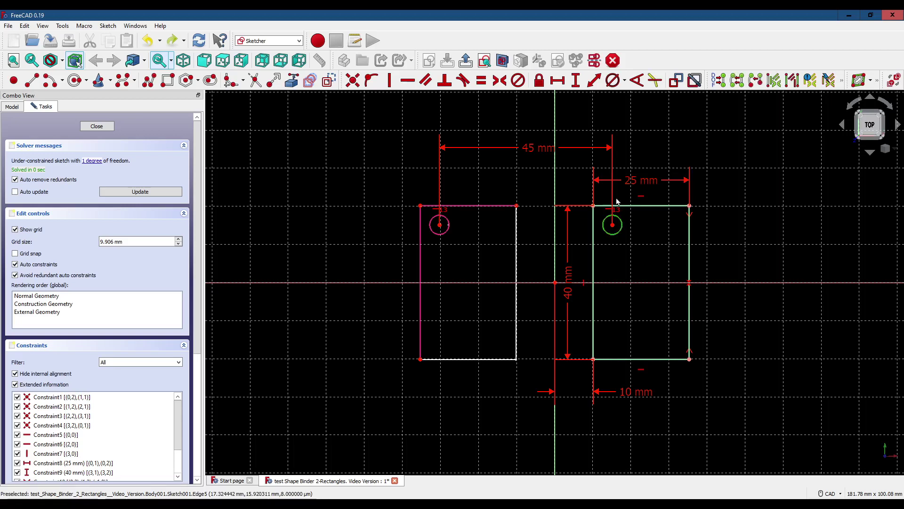
{"action": "left_click", "coordinate": [448, 227]}
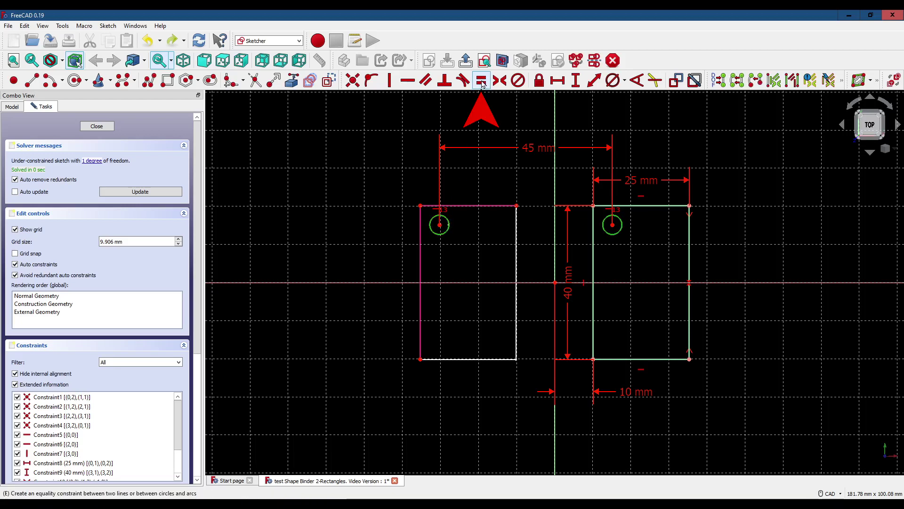
{"action": "left_click", "coordinate": [481, 81]}
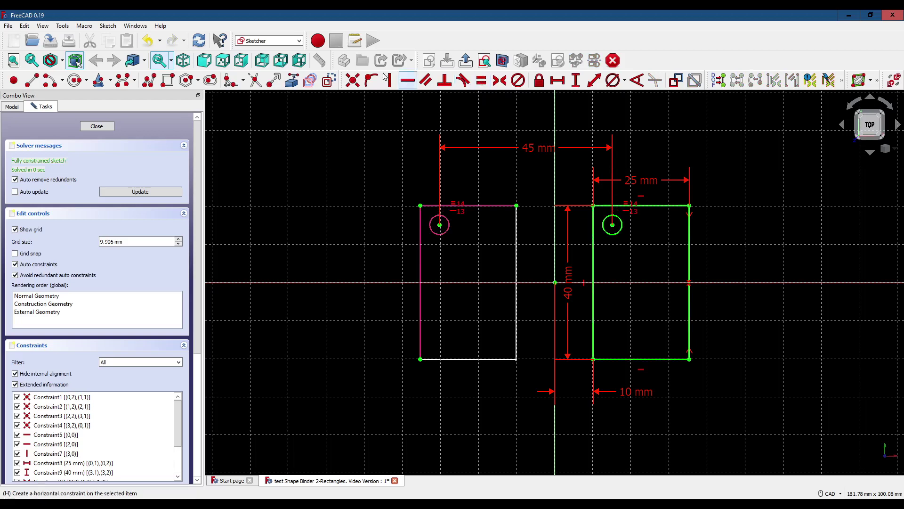
{"action": "left_click", "coordinate": [93, 126]}
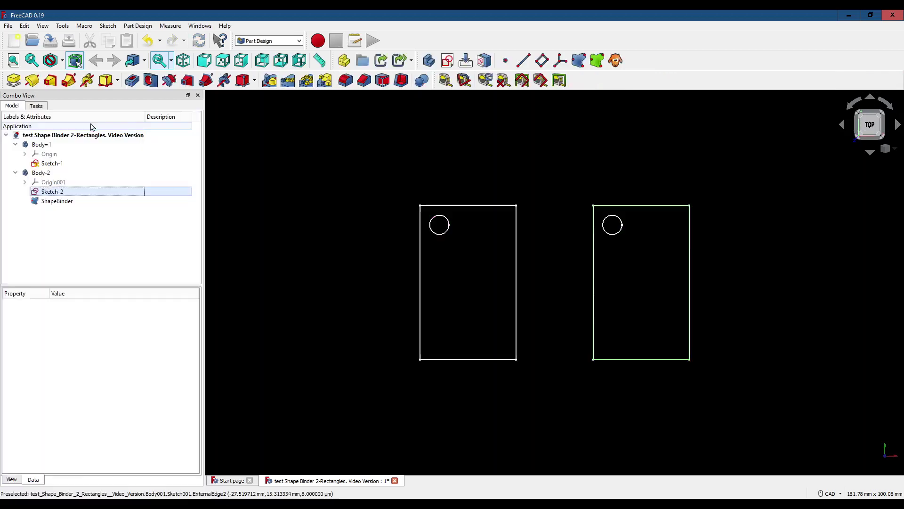
{"action": "double_click", "coordinate": [60, 165]}
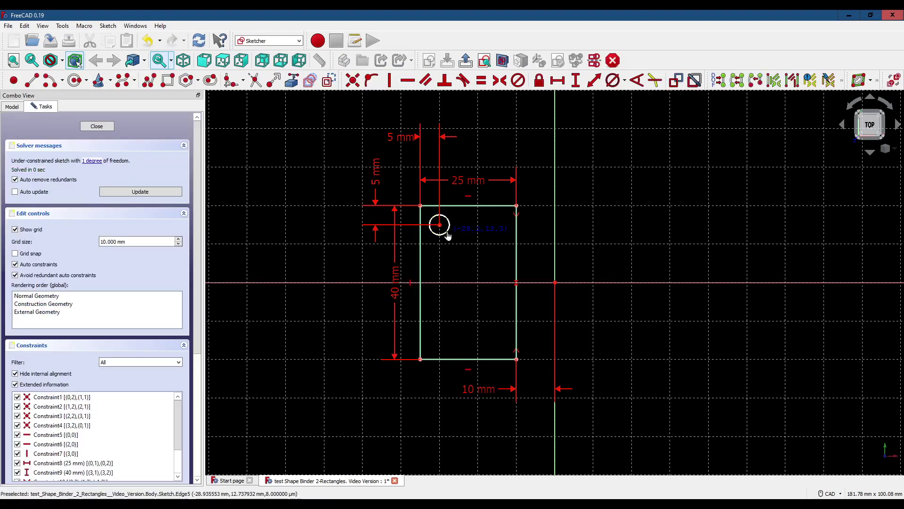
{"action": "left_click_drag", "start_coordinate": [449, 239], "coordinate": [454, 240]}
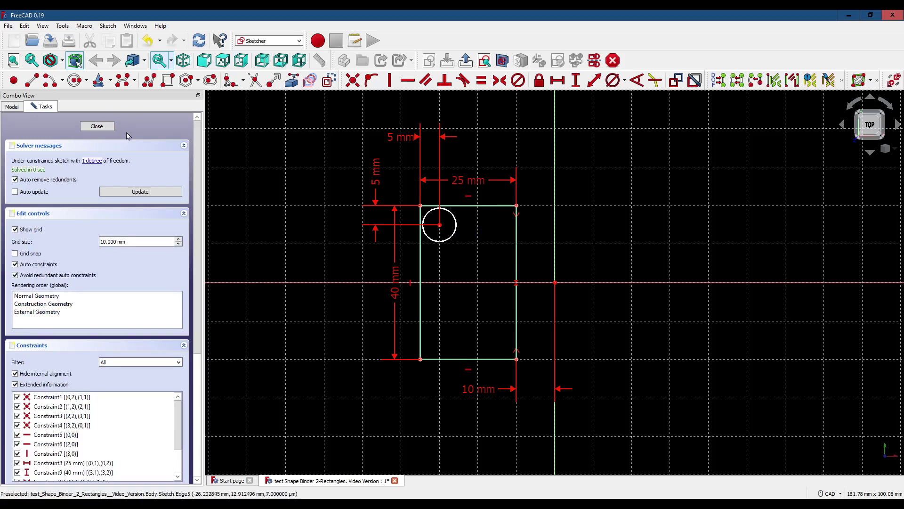
{"action": "left_click", "coordinate": [97, 126]}
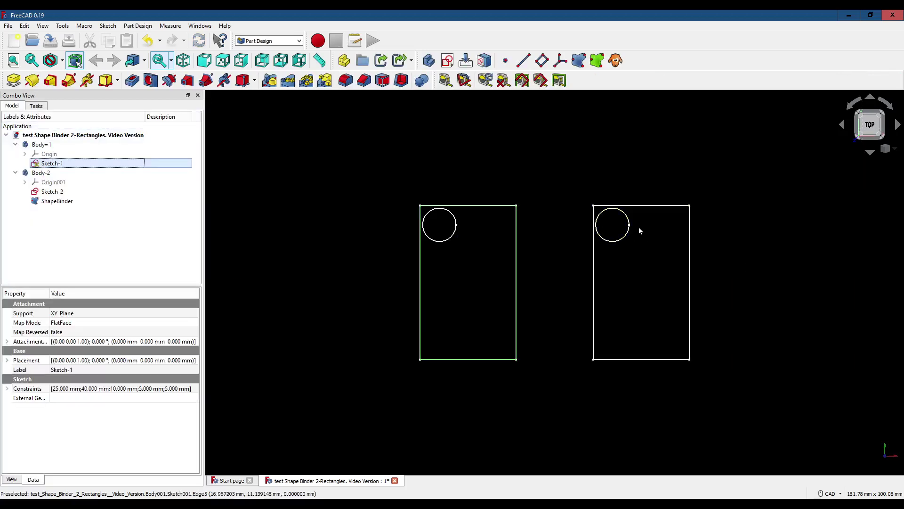
{"action": "double_click", "coordinate": [43, 163]}
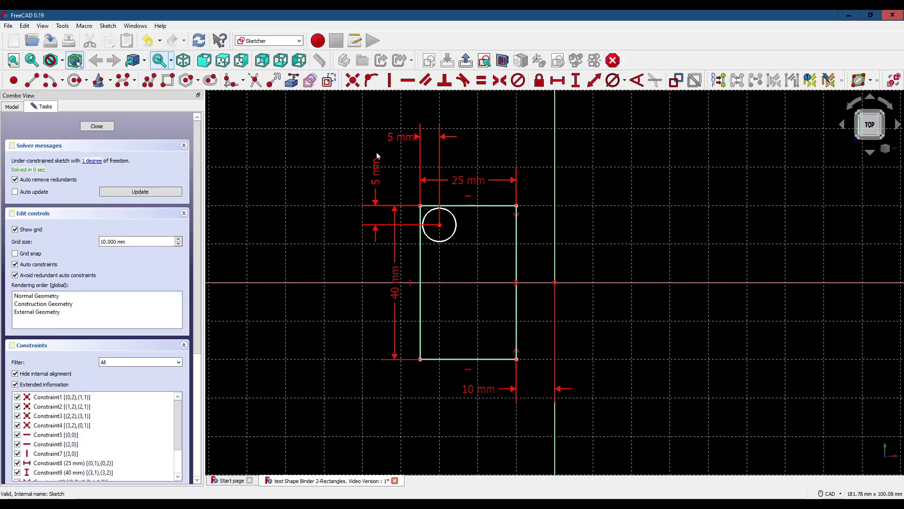
{"action": "key", "text": "ctrl+z"}
{"action": "left_click", "coordinate": [96, 126]}
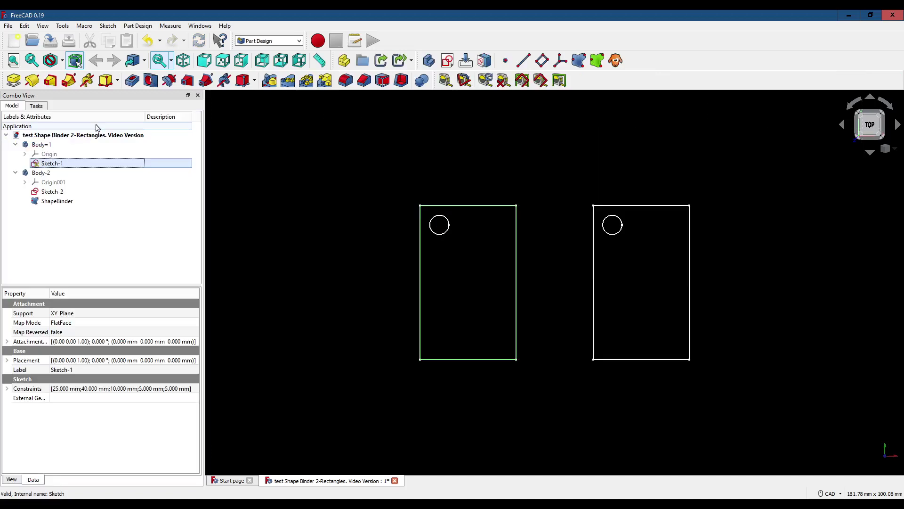